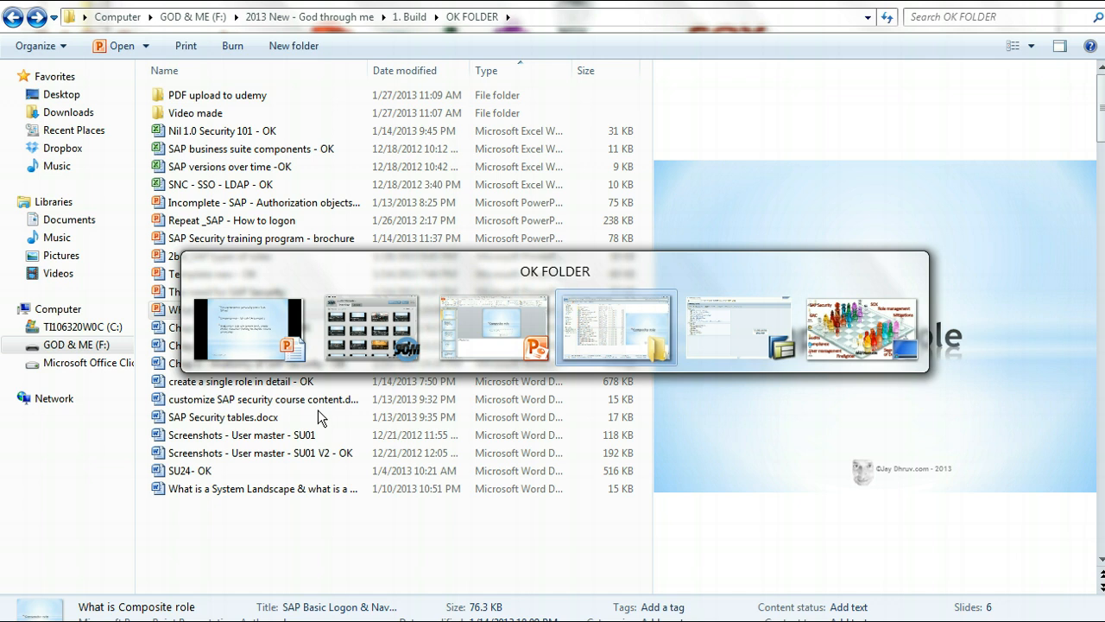
- Switch to SAP Role Maintenance and start creating a single role named ZD:SECURITY_COMMON
key("alt+Tab")
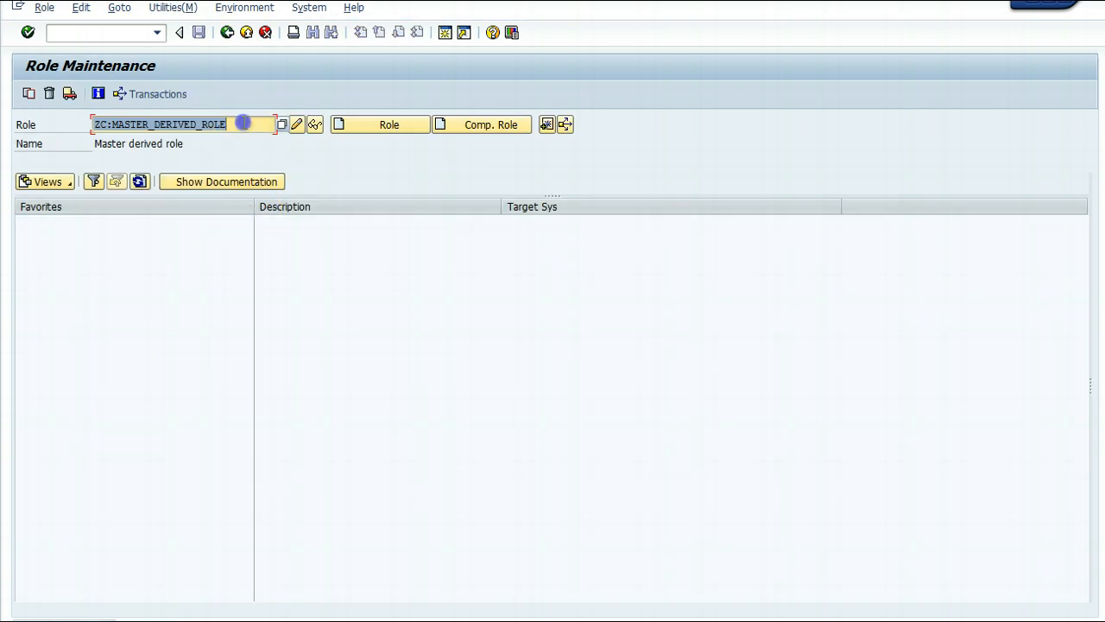
left_click_drag(244, 124, 55, 104)
type("ZC:")
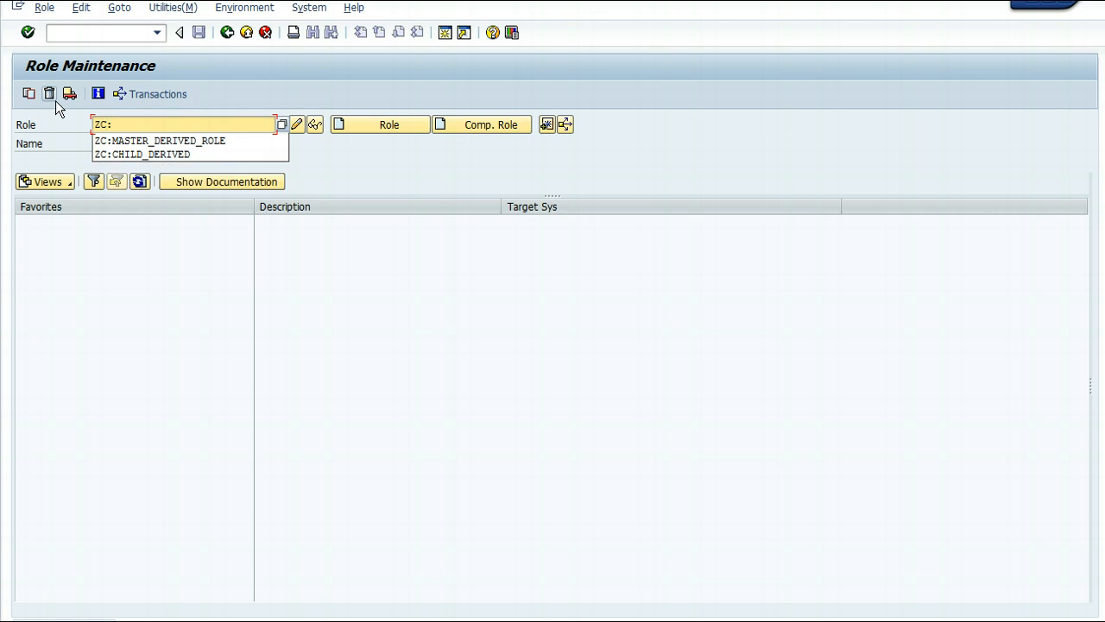
key("BackSpace")
key("BackSpace")
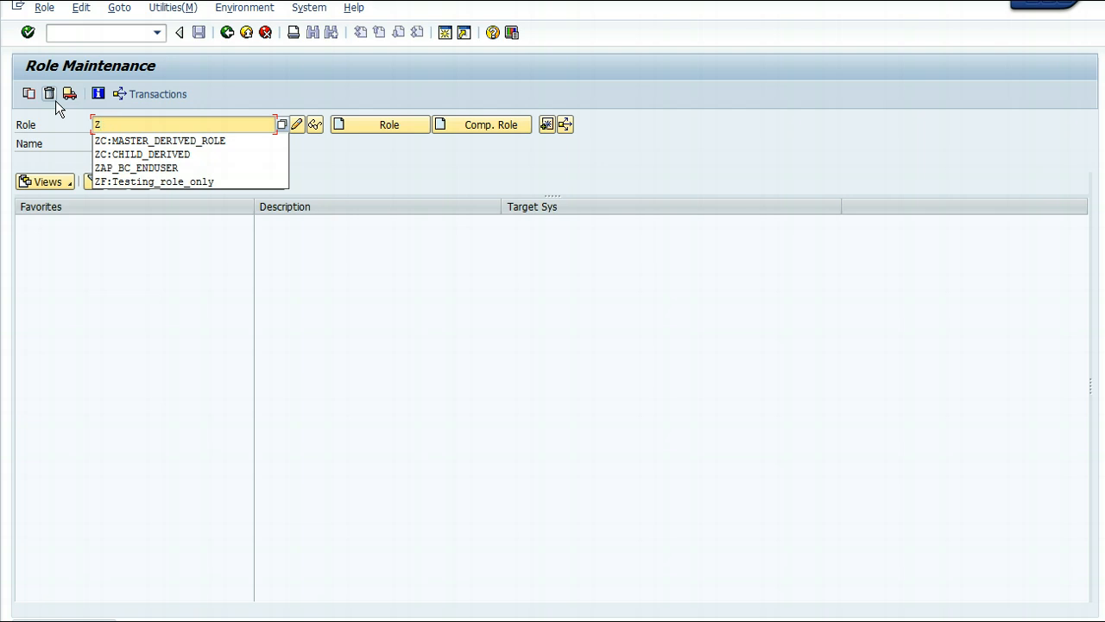
type("D")
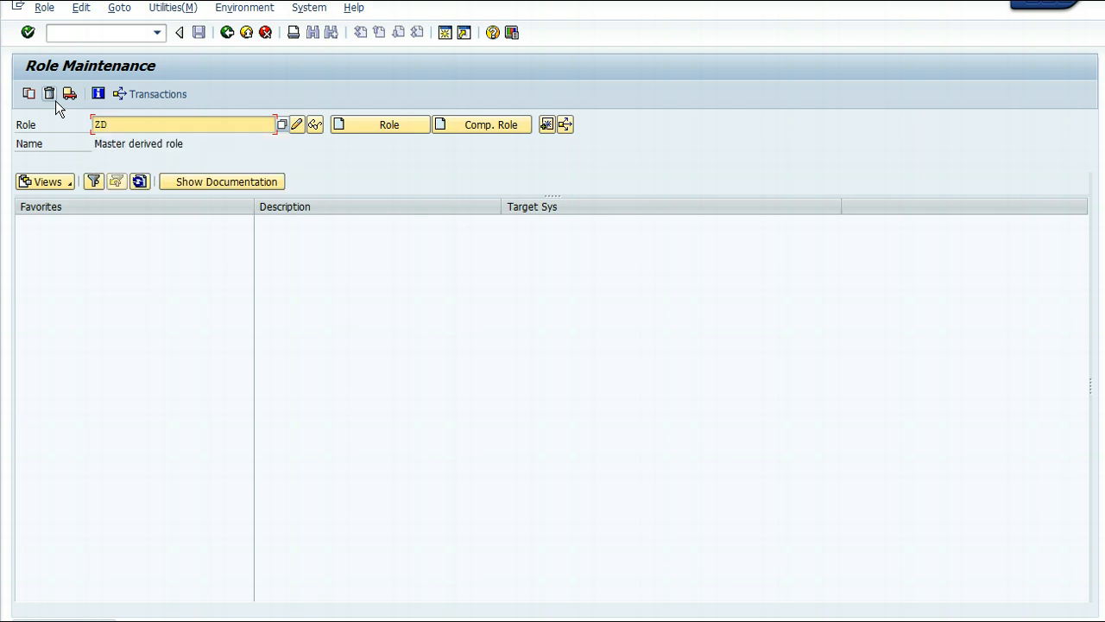
type(":SECURITY_COMMON")
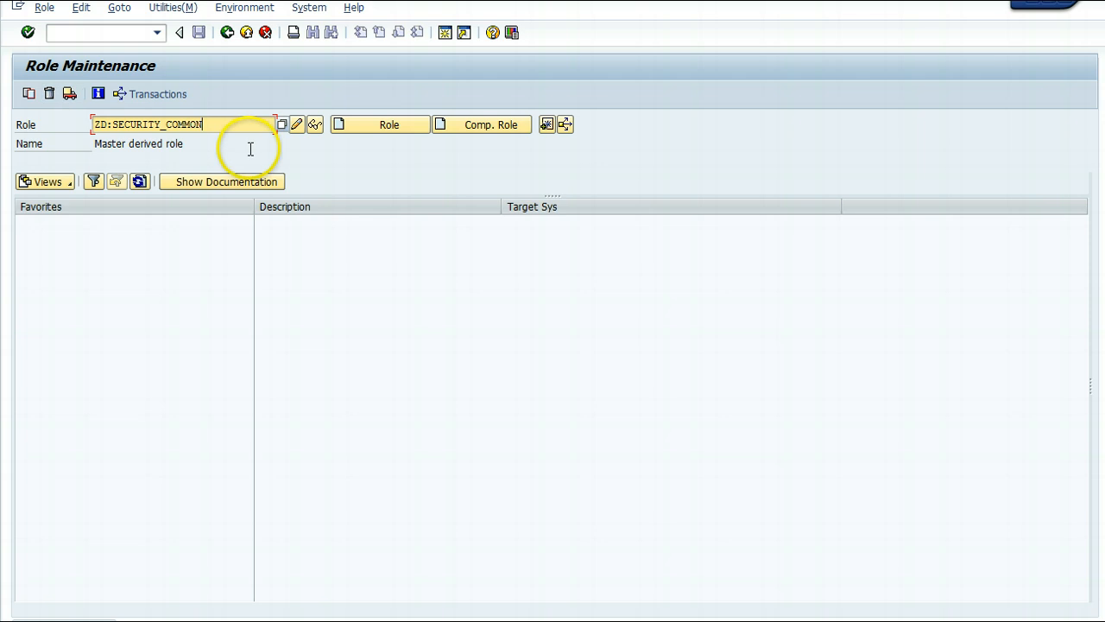
left_click(356, 123)
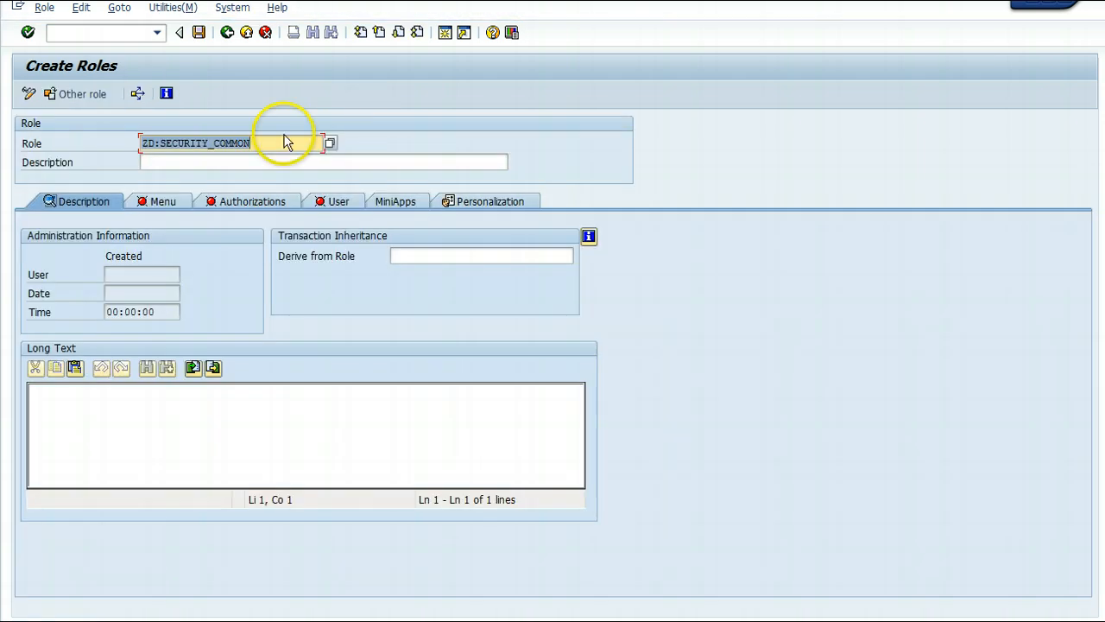
- Describe the role as "common role for all", and save it under the name ZD:COMMON
left_click(230, 162)
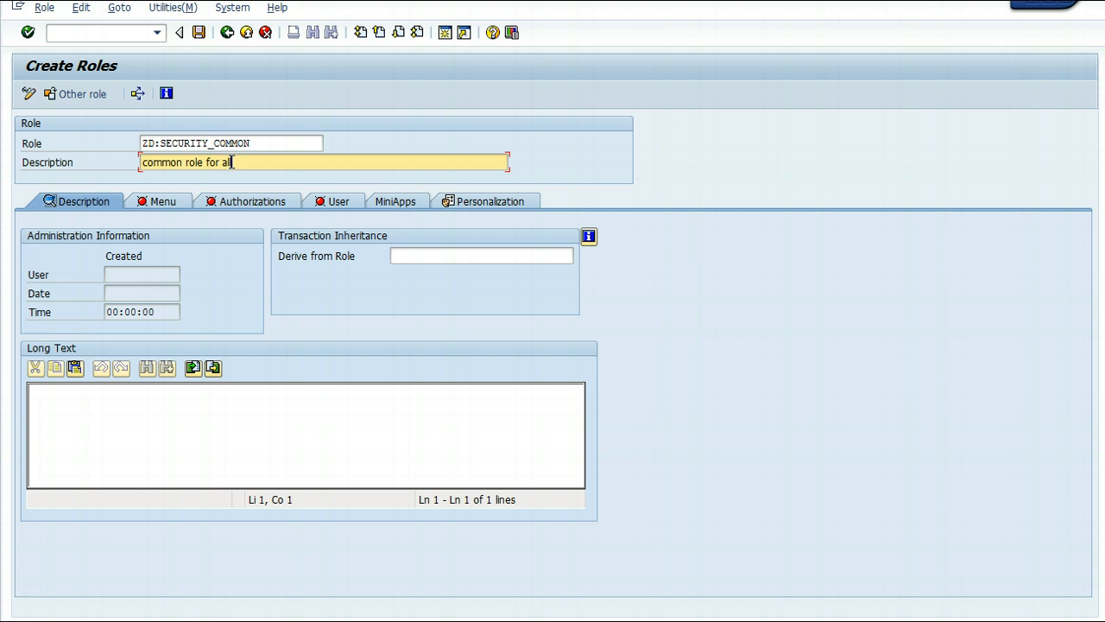
double_click(161, 142)
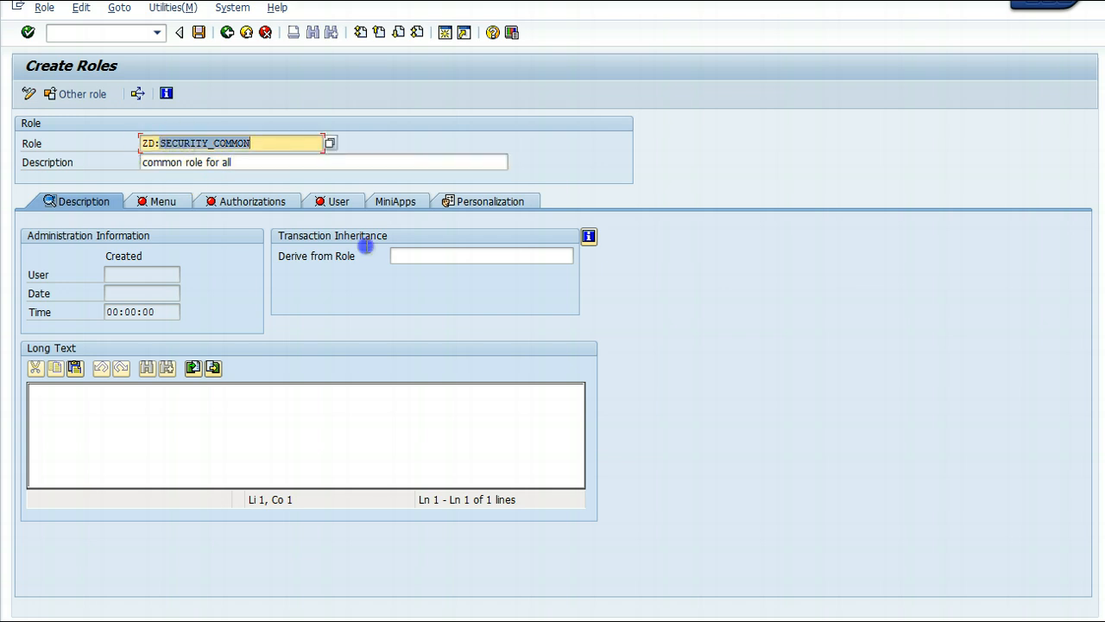
type("COMM")
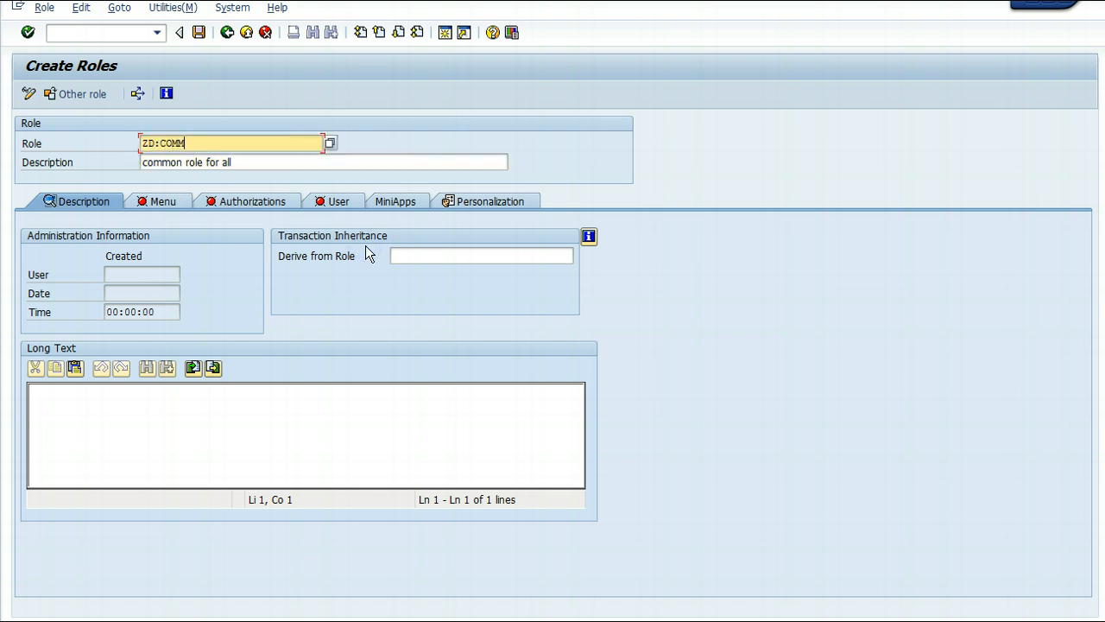
type("ON")
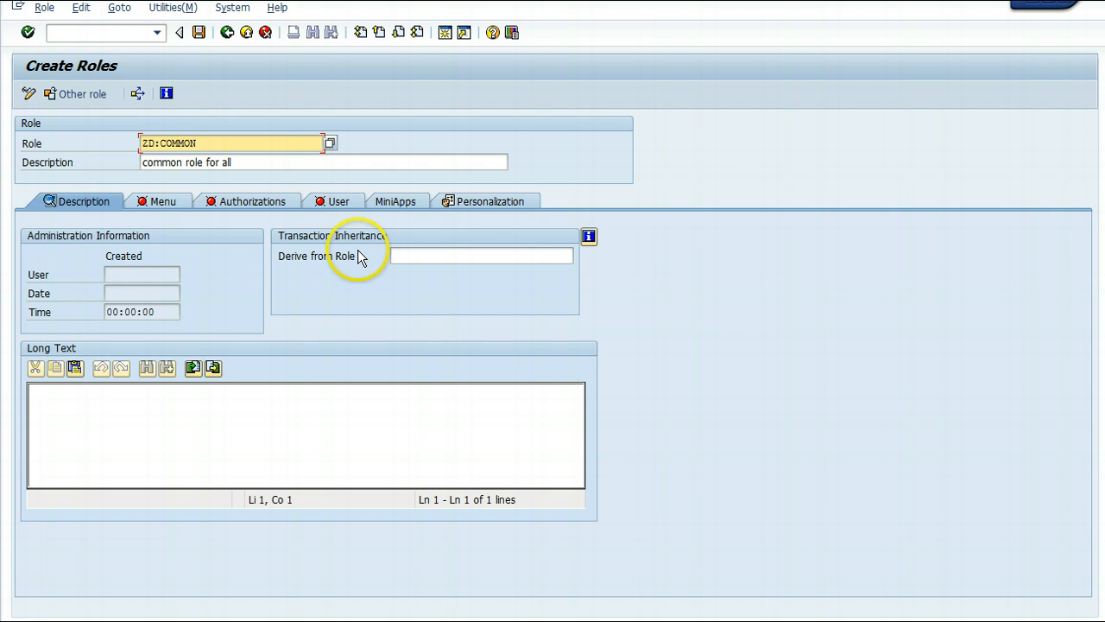
left_click(172, 202)
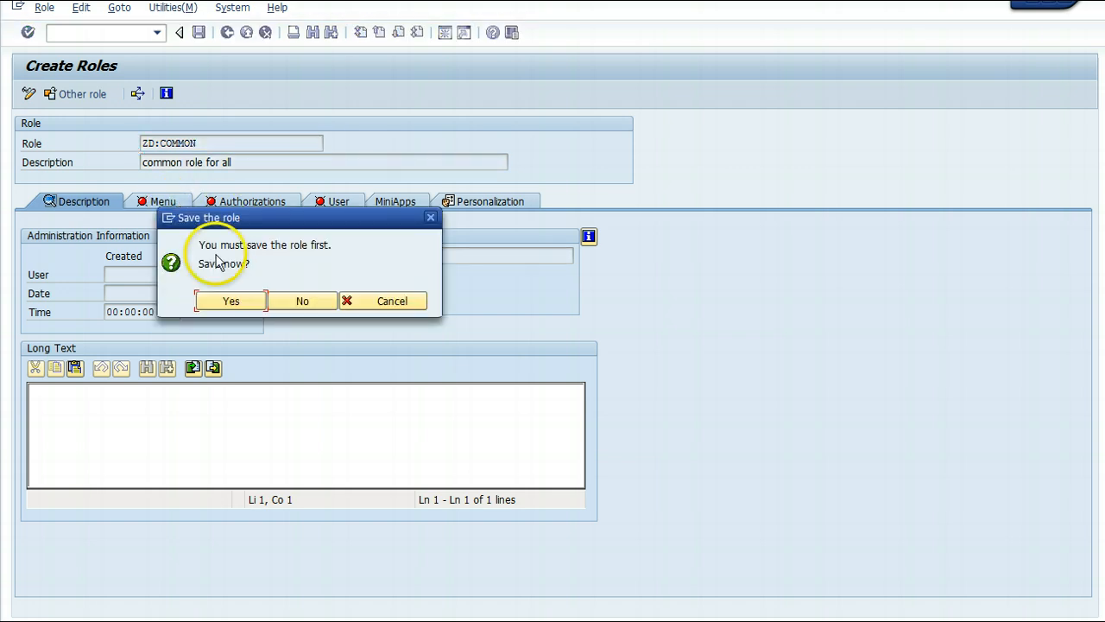
left_click(228, 301)
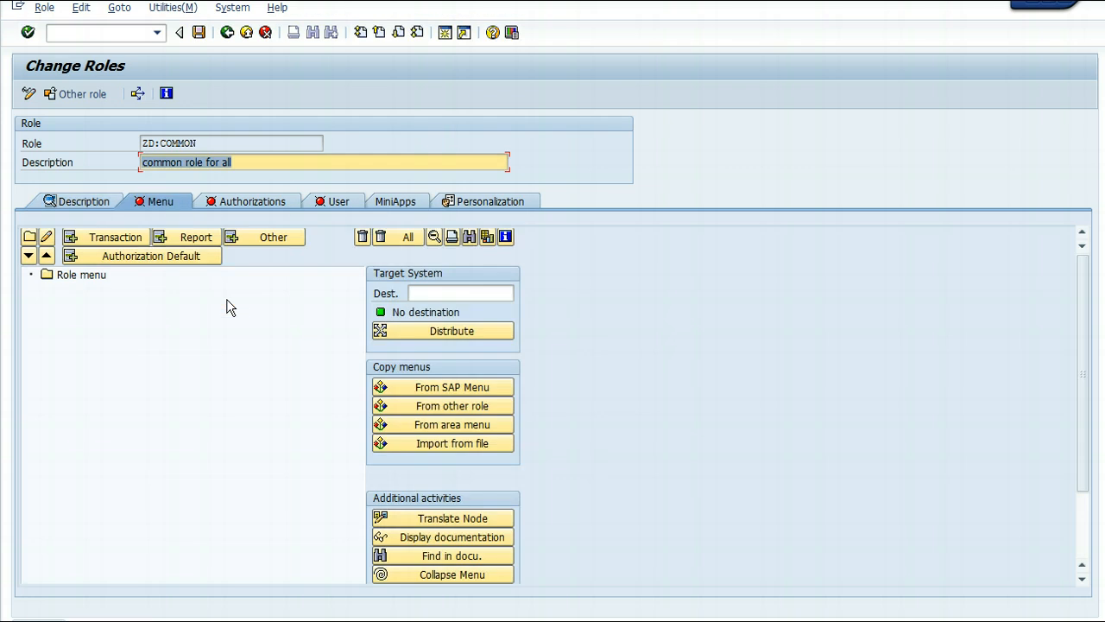
- Assign the transactions SU3, SMX, SM37 and SP02 to the role menu
left_click(73, 236)
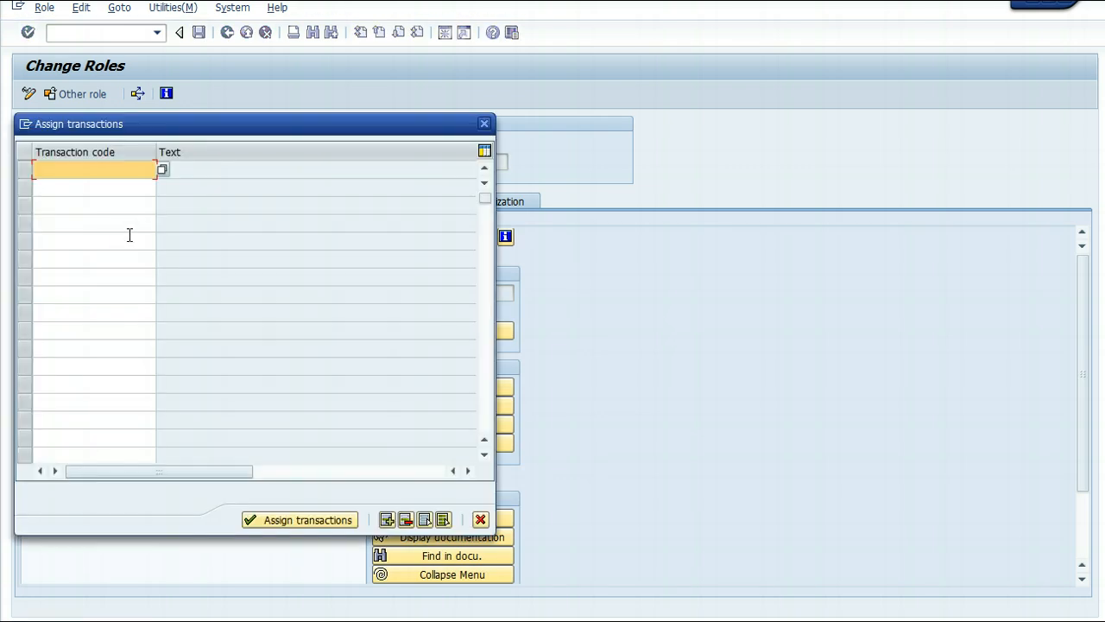
type("SU3")
left_click(106, 184)
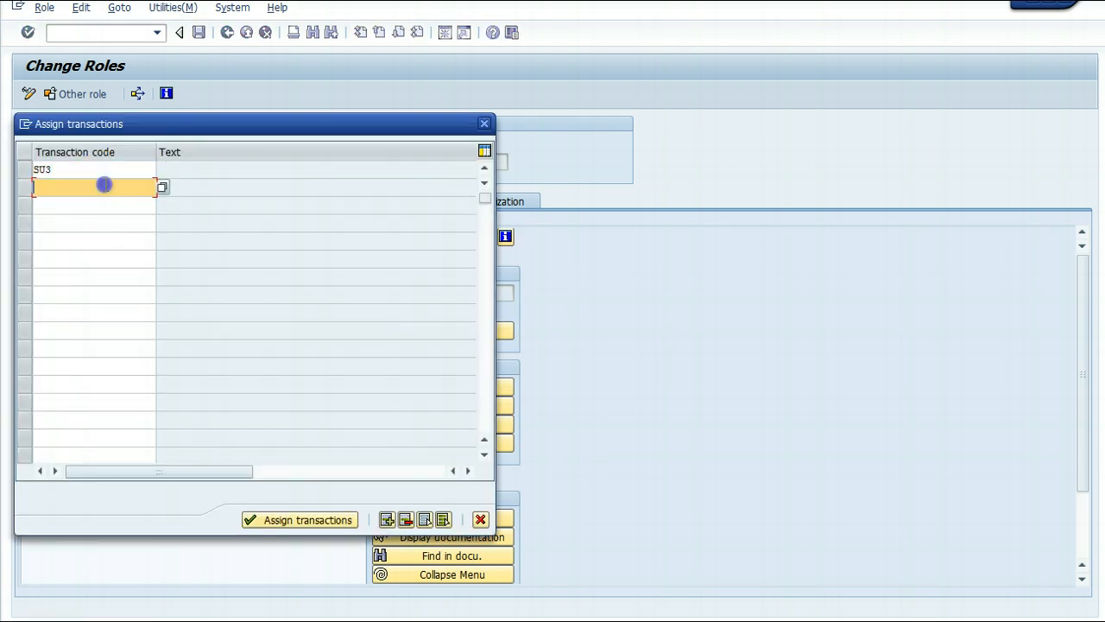
type("SMX")
left_click(74, 206)
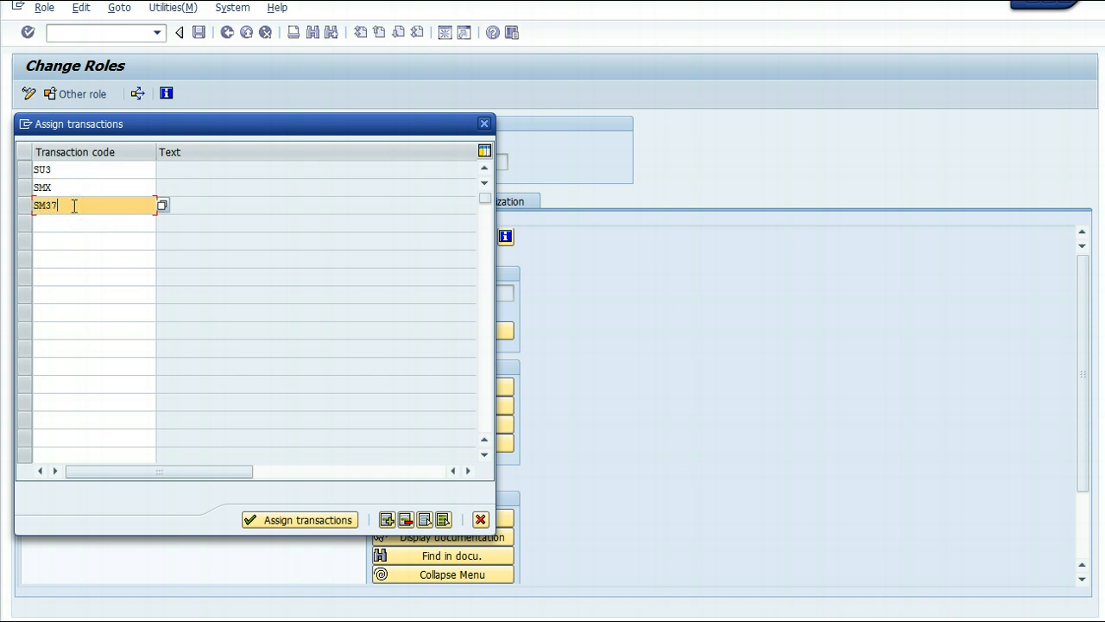
type("SM37")
left_click(90, 223)
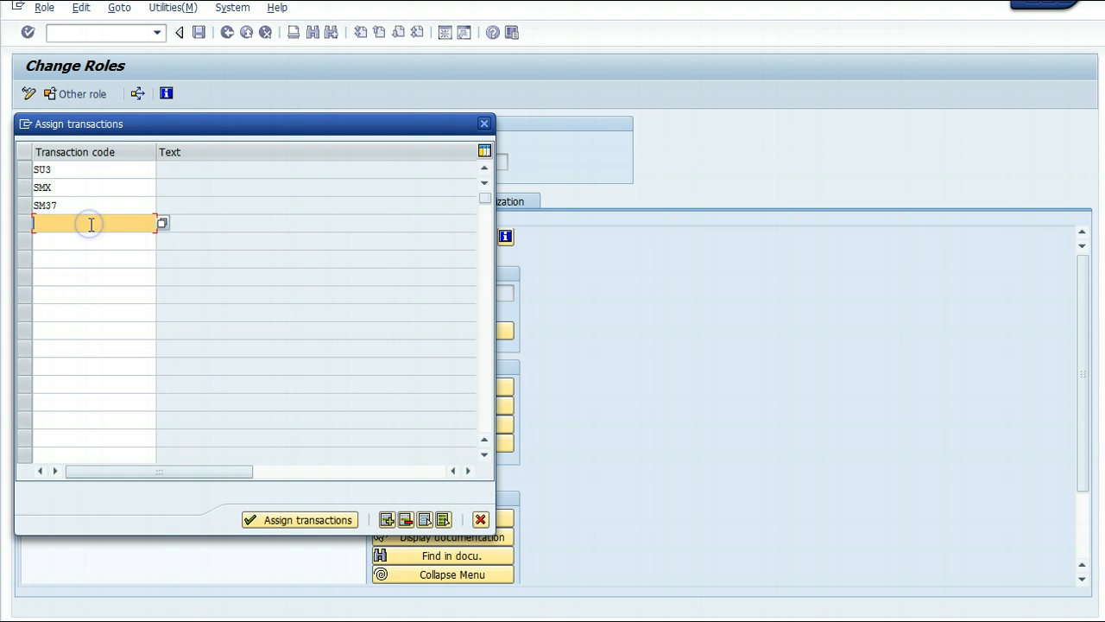
type("SP02")
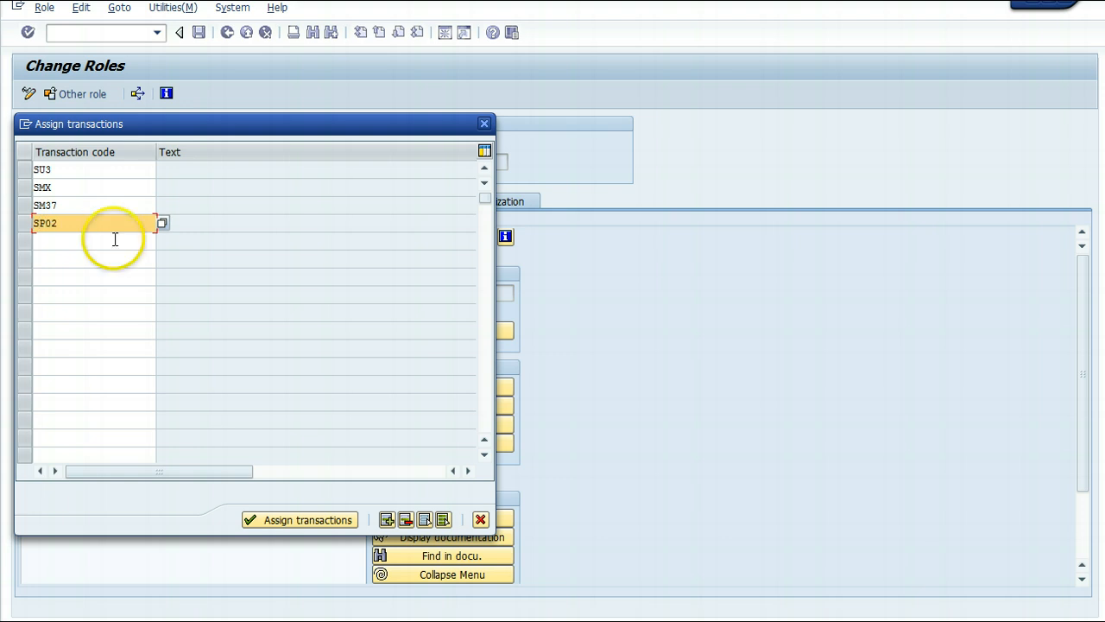
left_click(269, 520)
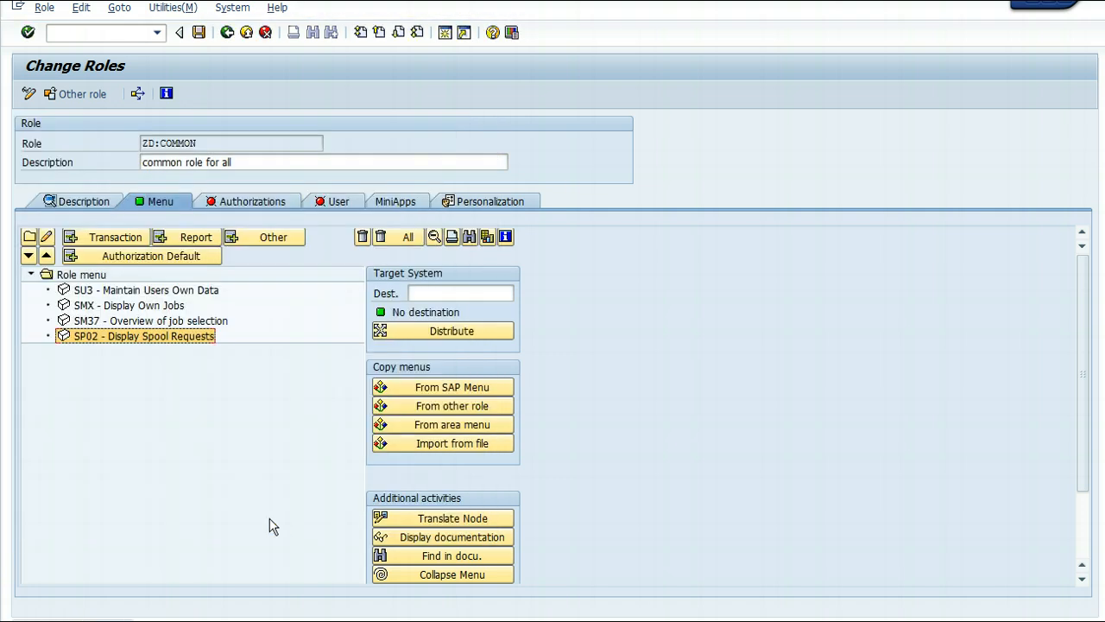
- Save the role and give all unmaintained fields under Basis: Administration full authorization in its authorization data
left_click(245, 200)
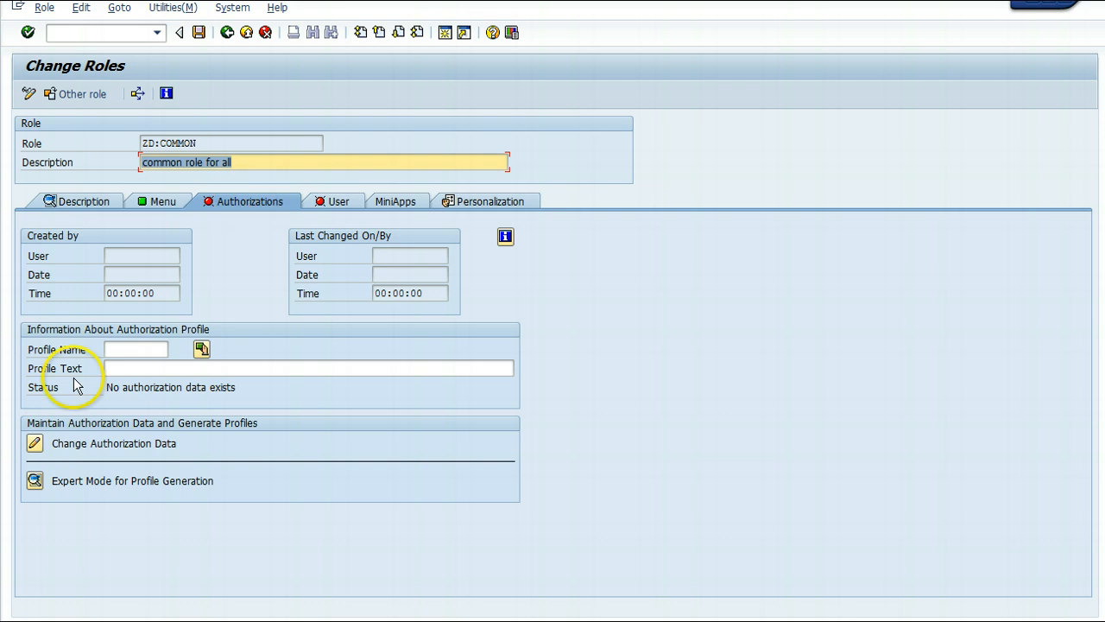
left_click(34, 443)
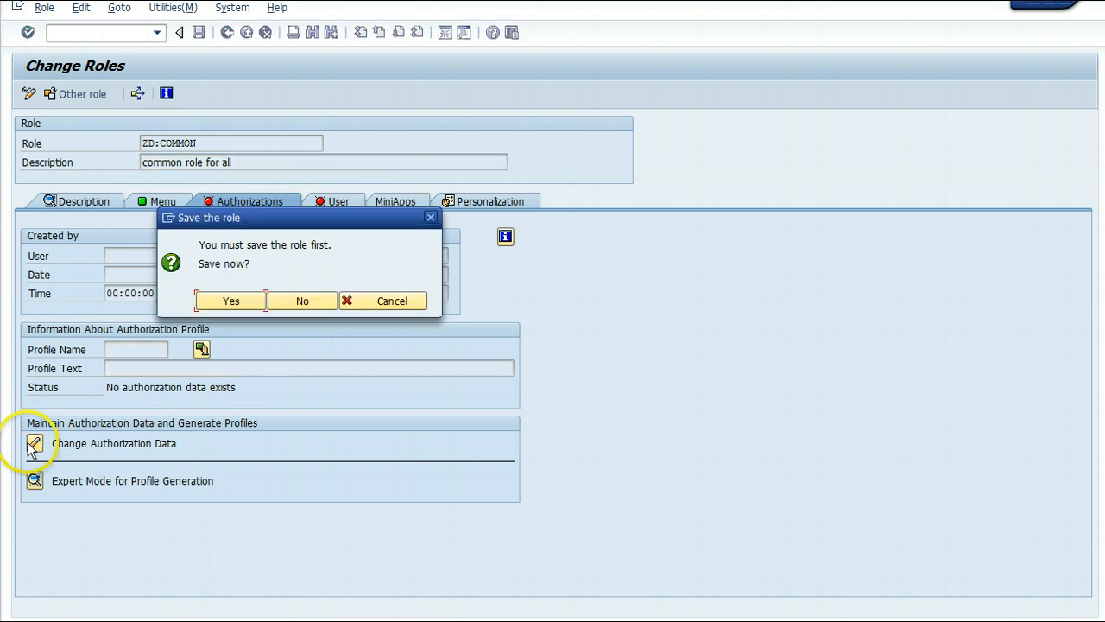
left_click(240, 300)
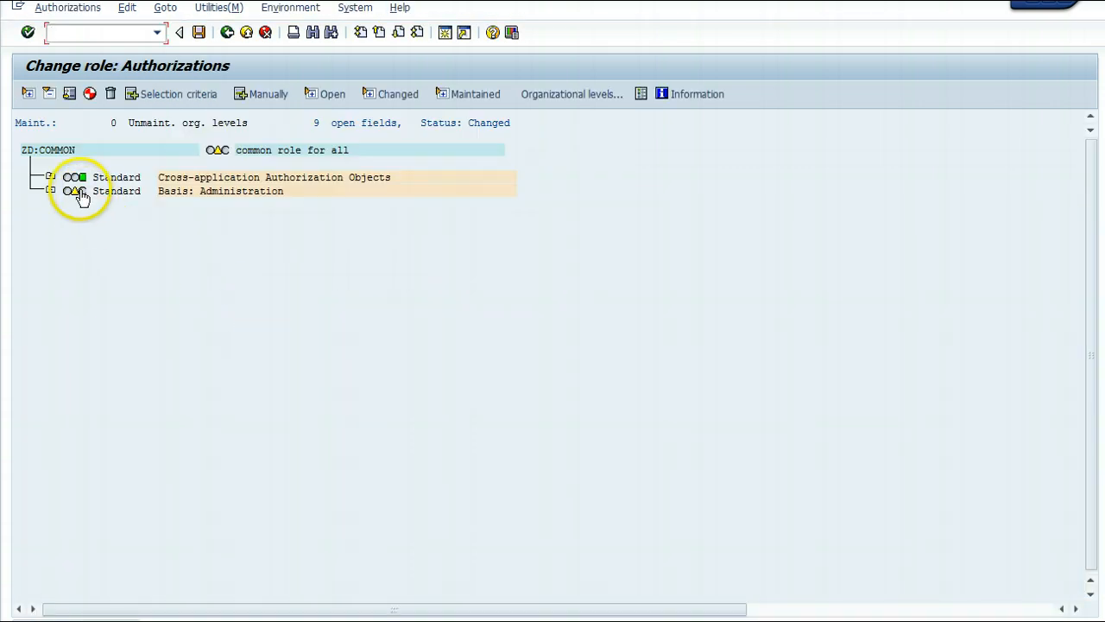
left_click(80, 188)
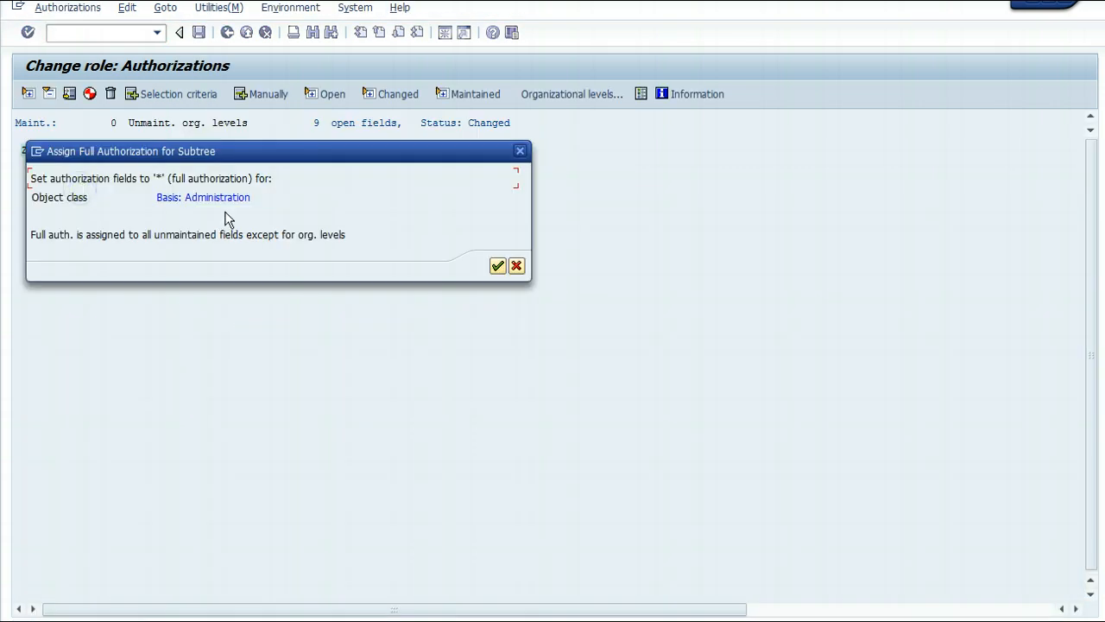
left_click(496, 263)
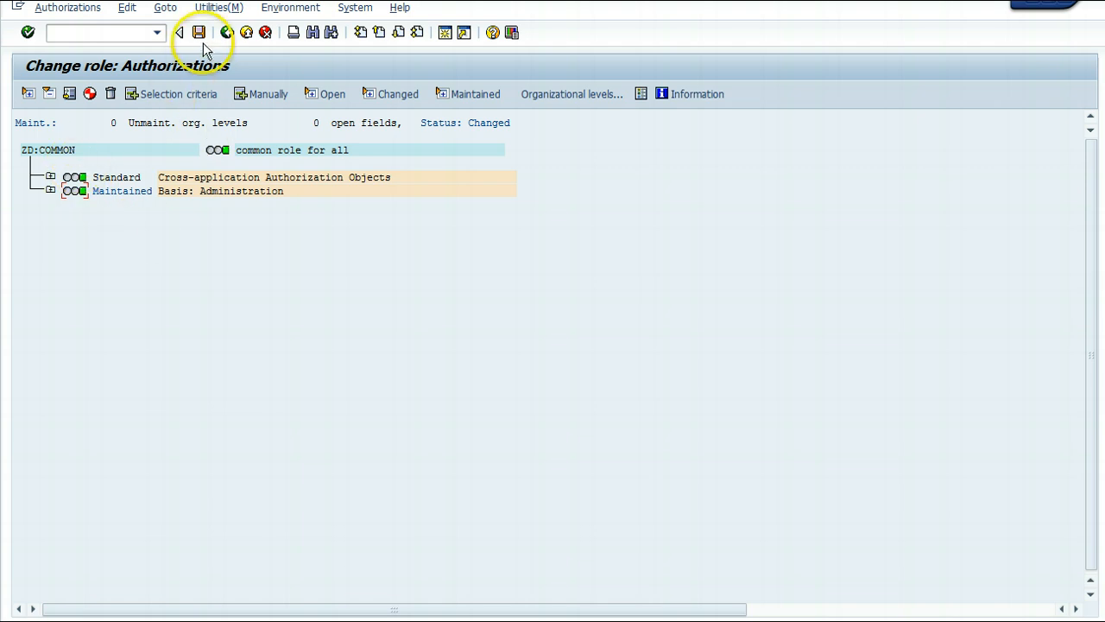
- Exit authorization maintenance, saving the data with the default profile name and text
left_click(228, 34)
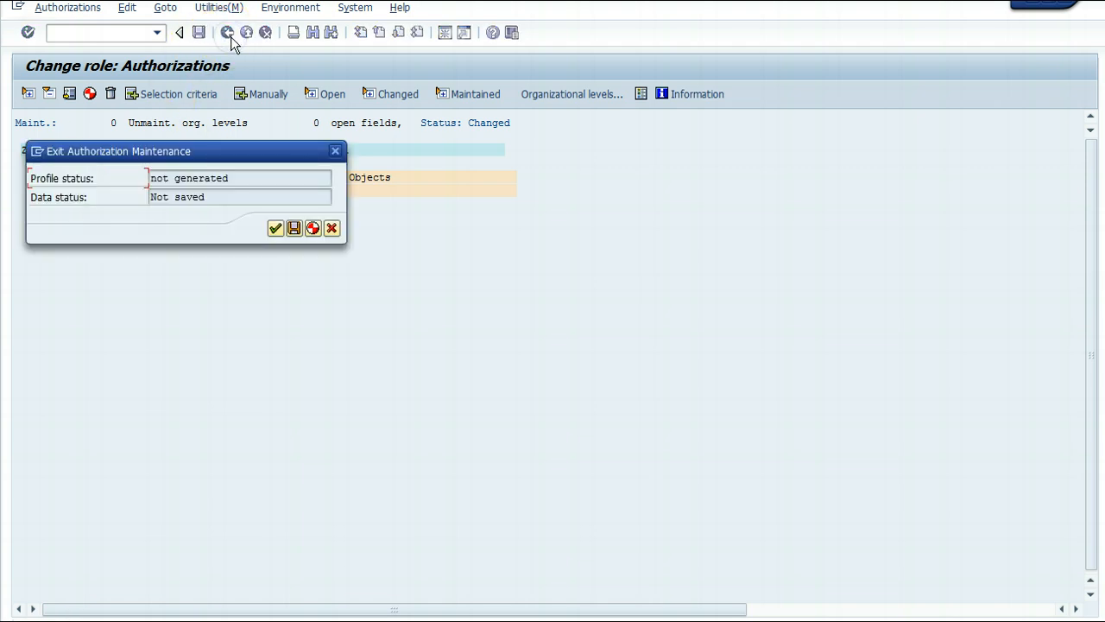
left_click(293, 228)
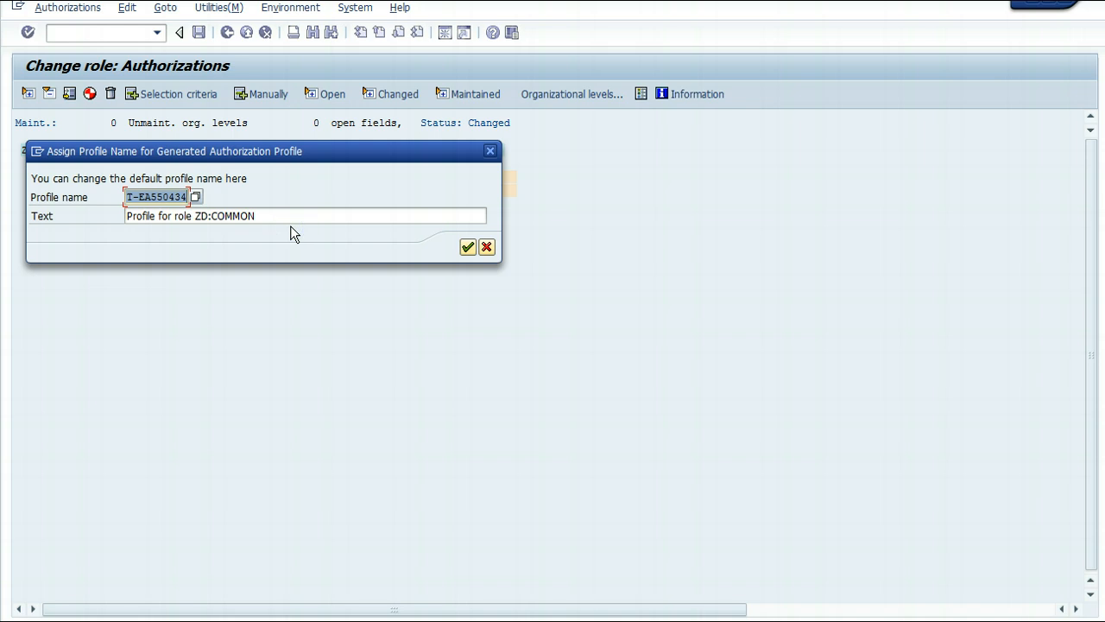
left_click(466, 248)
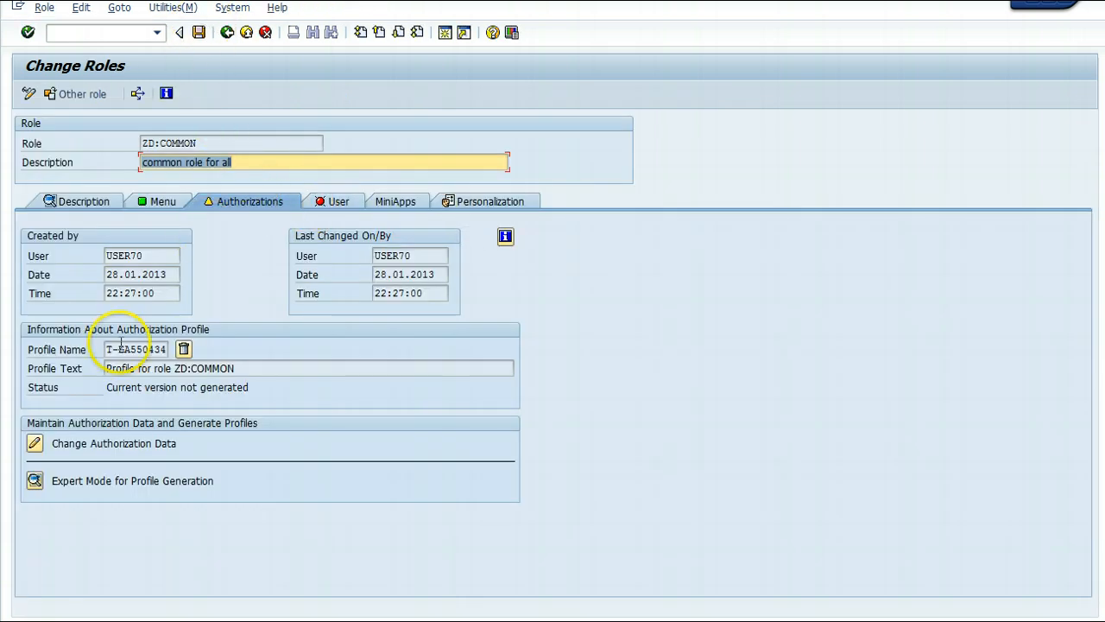
- Generate the authorization profile for ZD:COMMON and return to the initial Role Maintenance screen
left_click(34, 443)
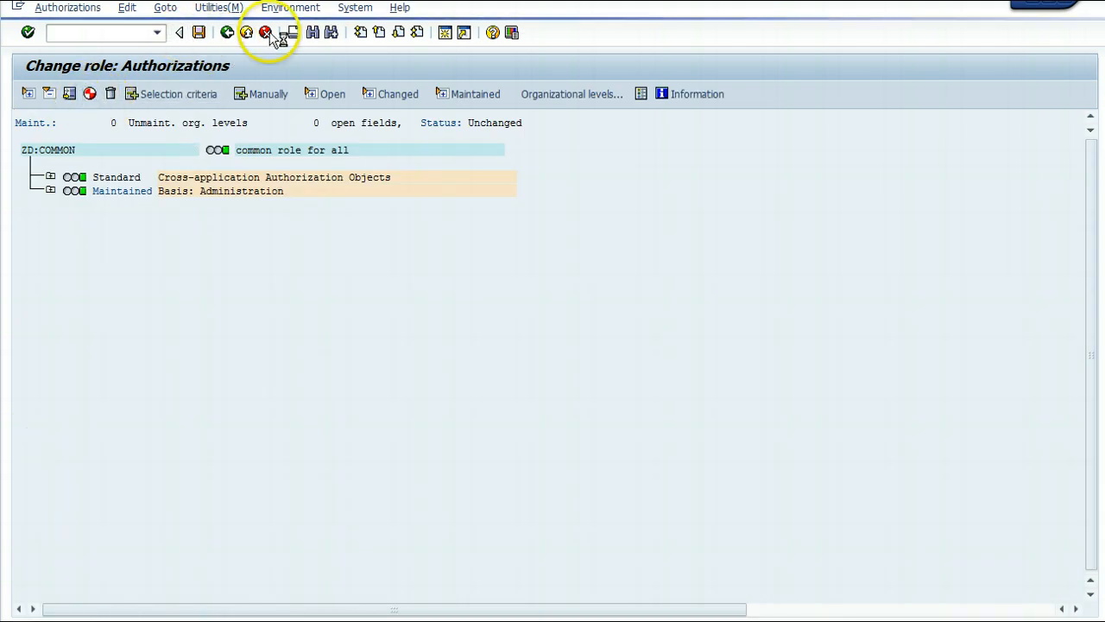
left_click(227, 32)
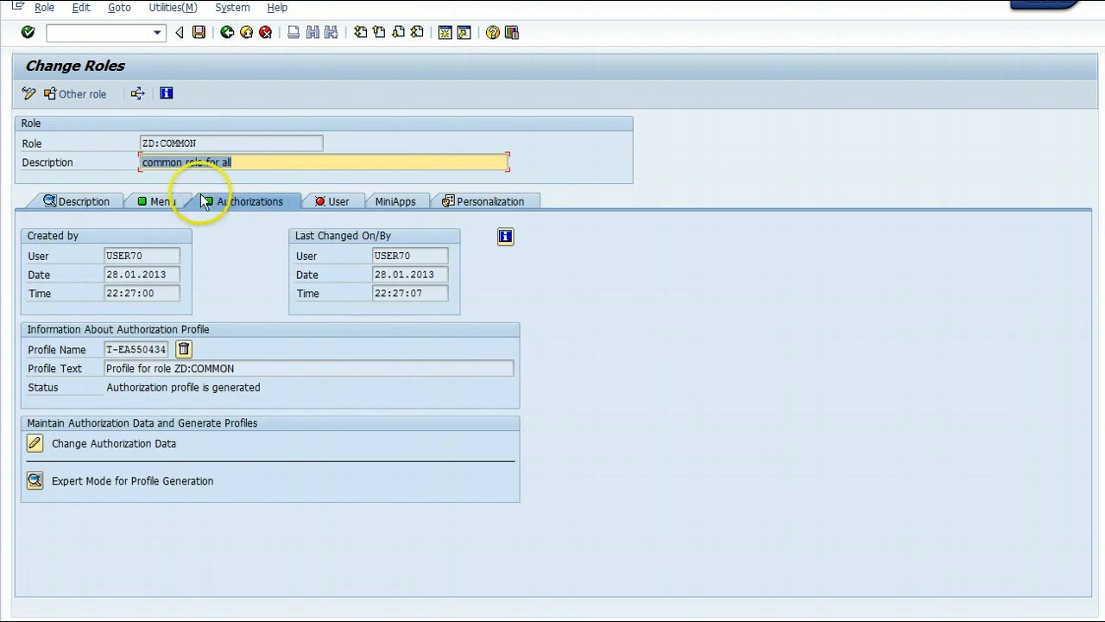
left_click(227, 32)
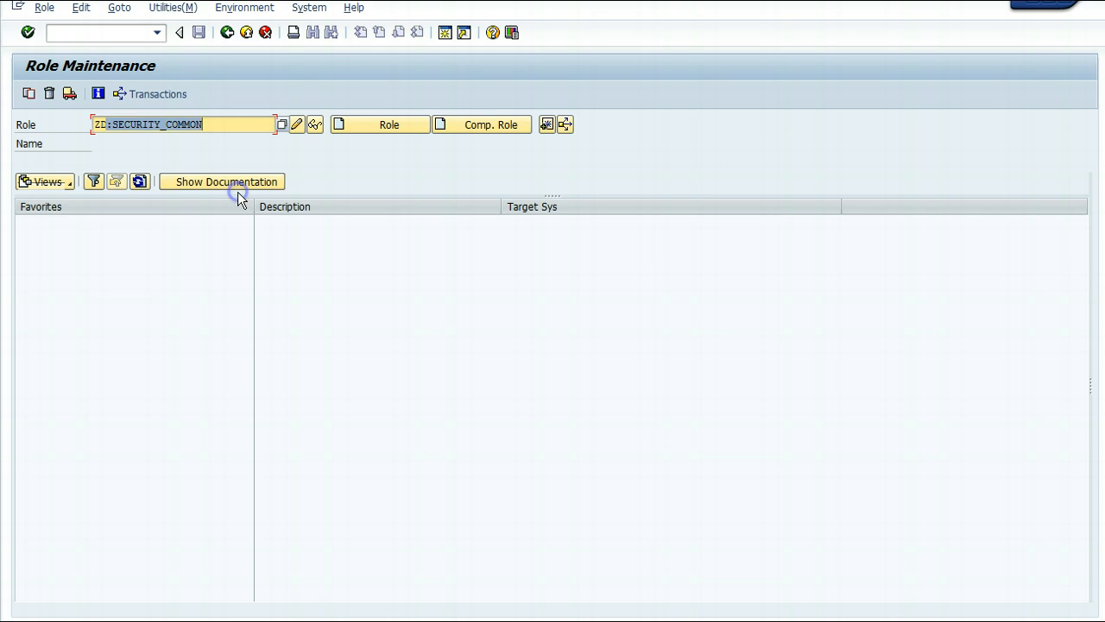
- Start creating another single role named ZF:USER_ADMIN
type("ZD")
key("BackSpace")
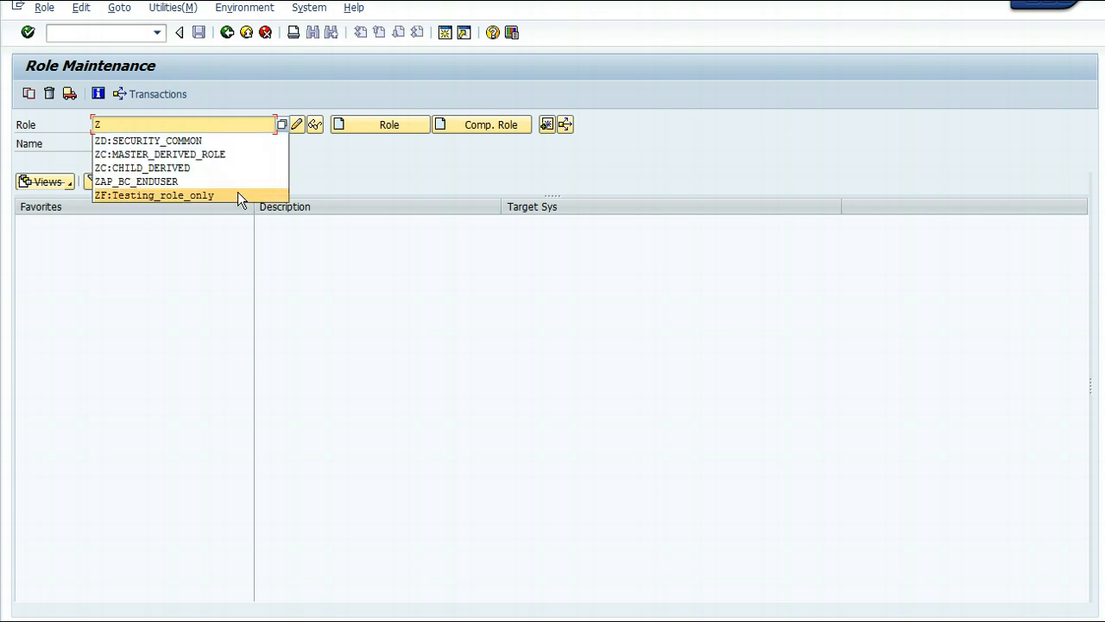
type("D")
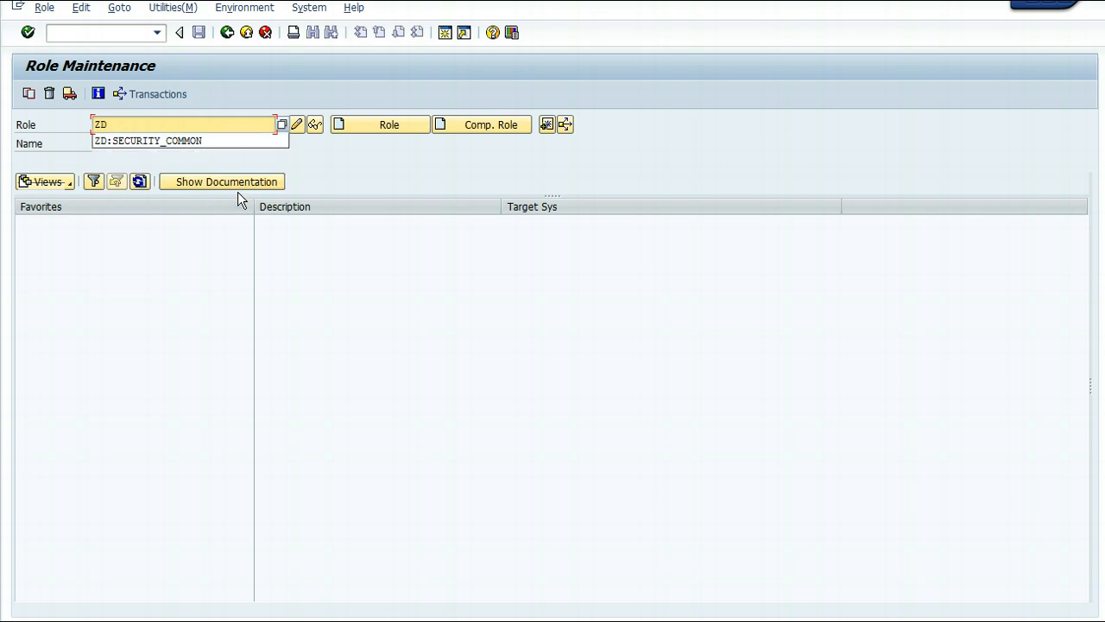
key("BackSpace")
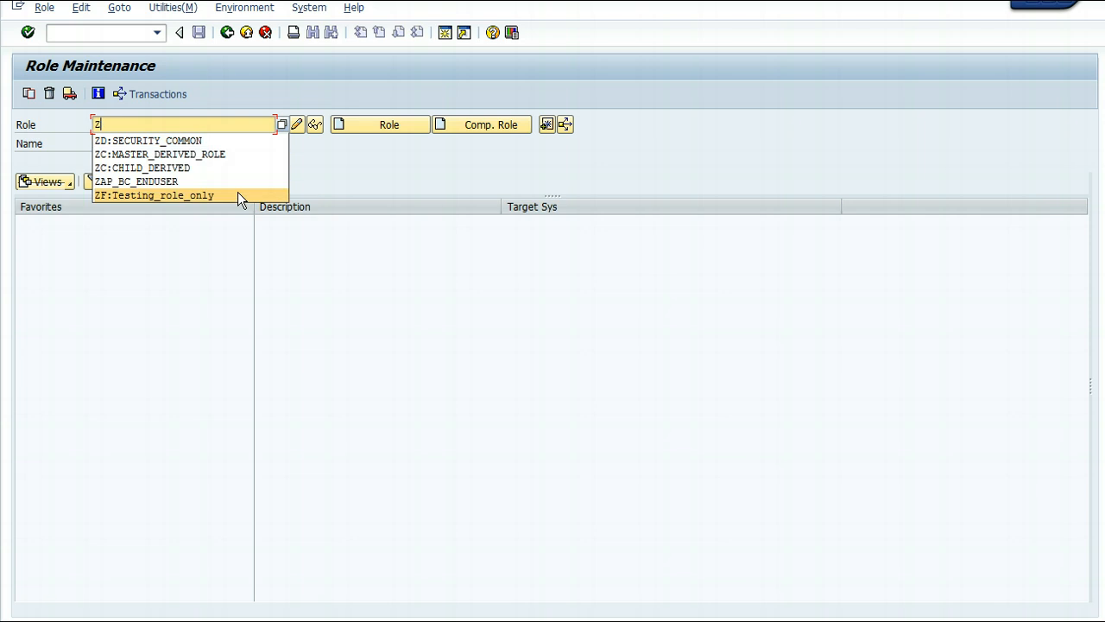
type("F:")
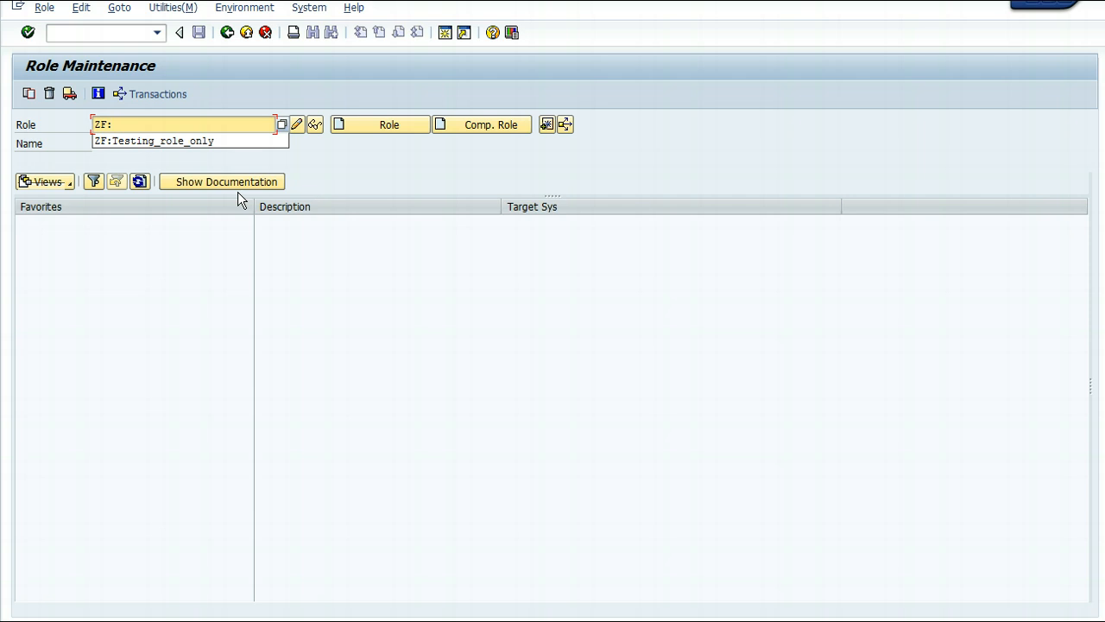
type("USER_")
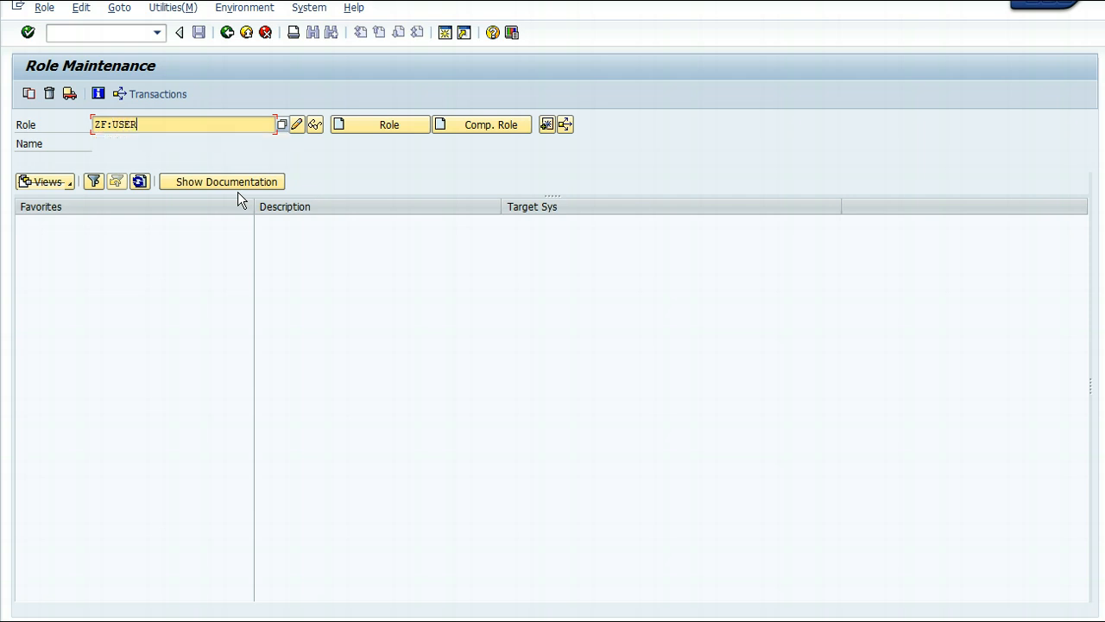
type("ADMIN")
left_click(350, 127)
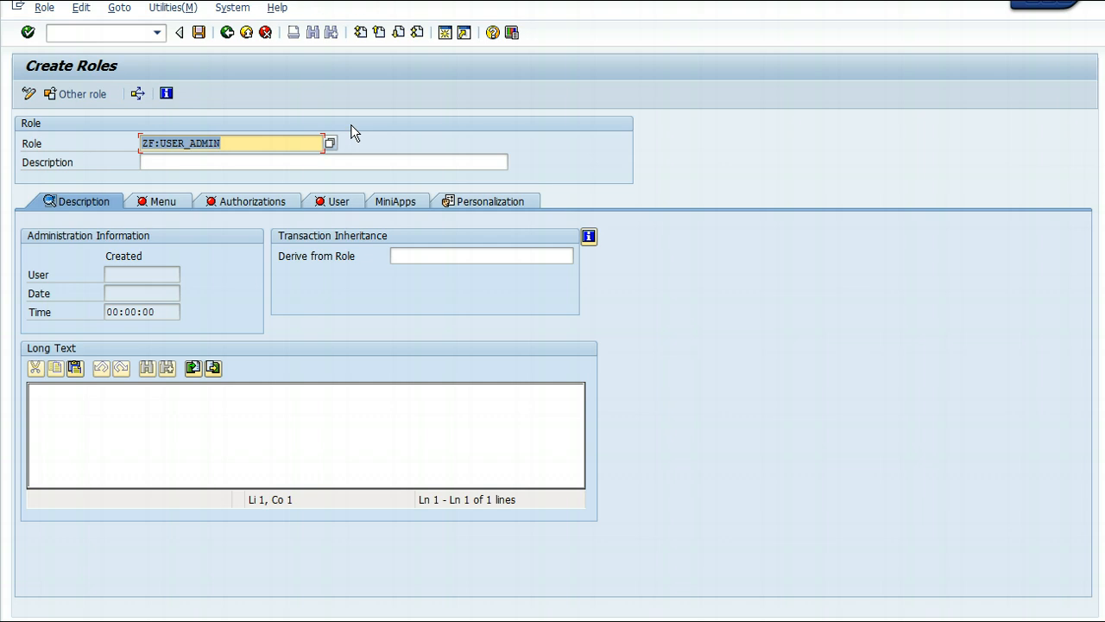
- Describe the new role as "basic user administration role" and save it to start maintaining its menu
left_click(276, 157)
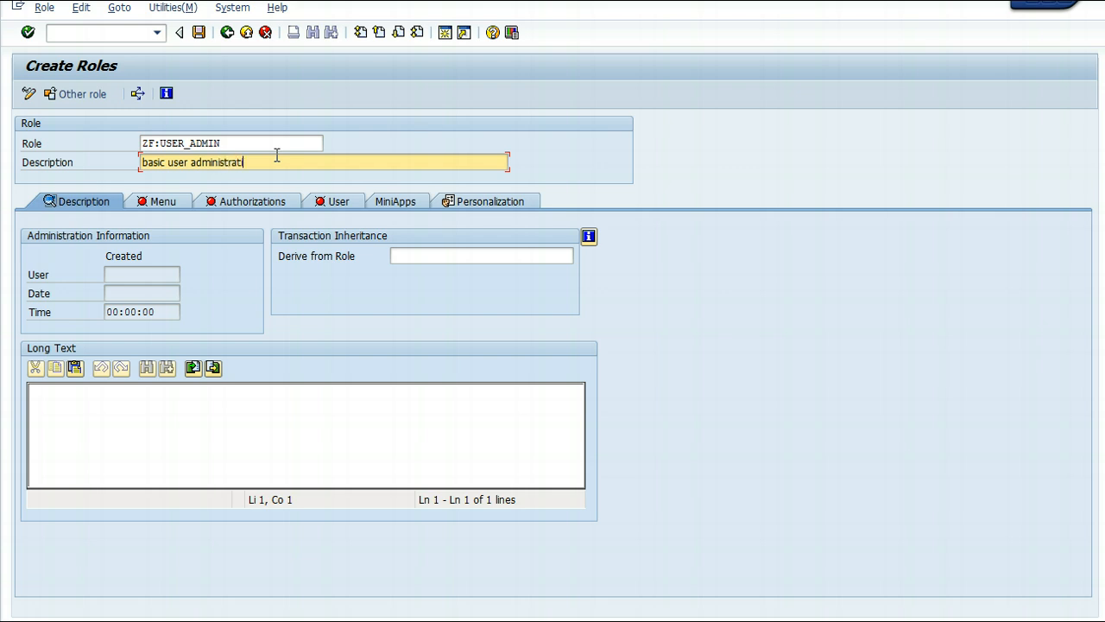
left_click(275, 207)
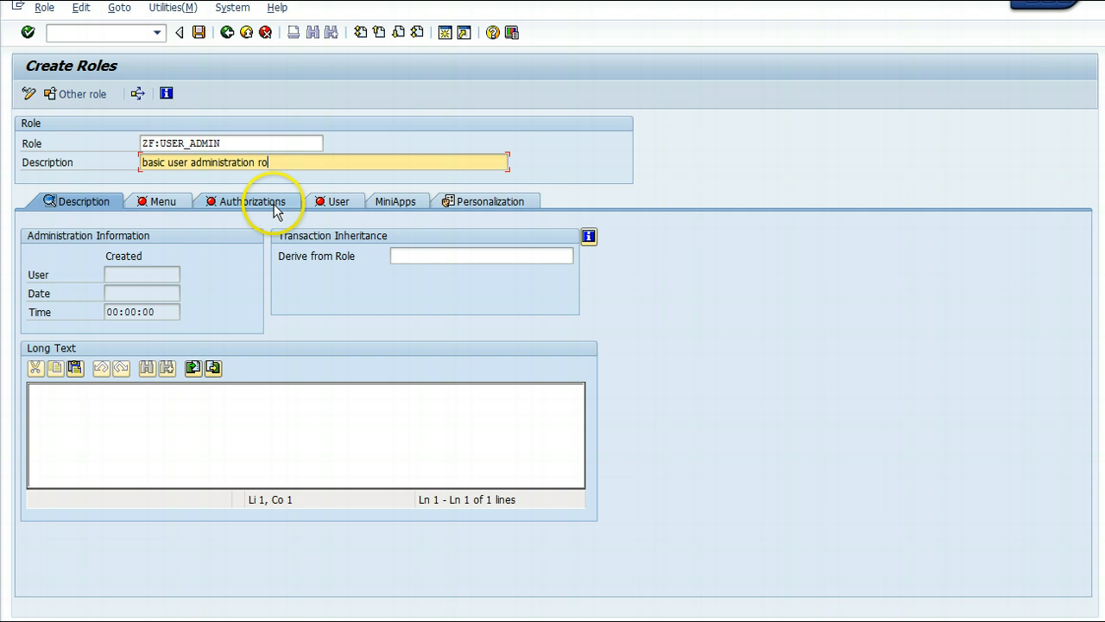
left_click(165, 208)
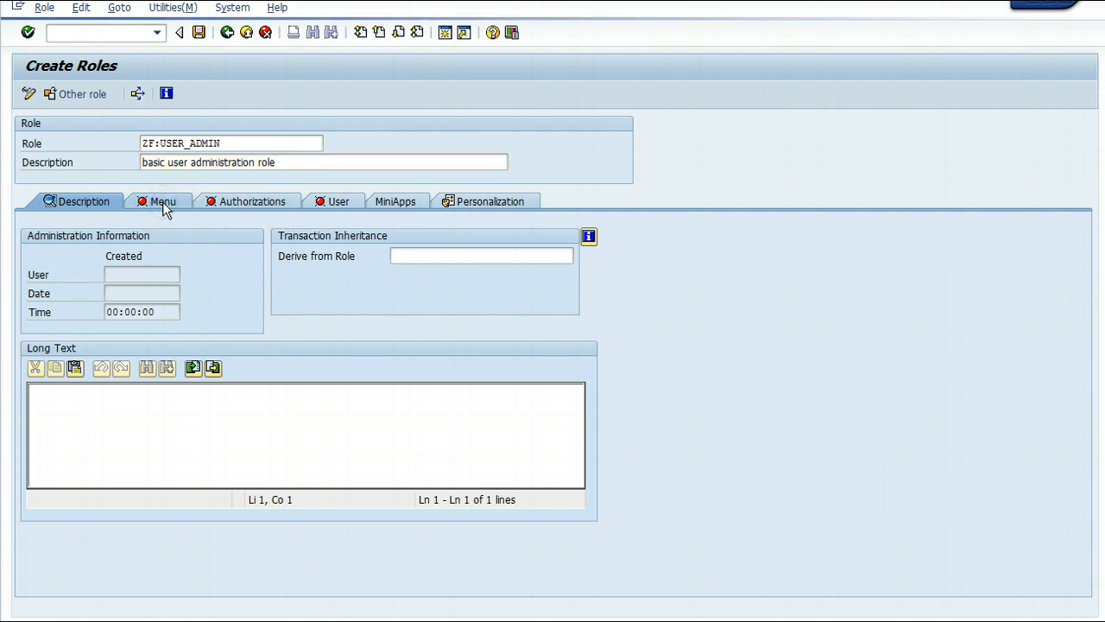
left_click(229, 299)
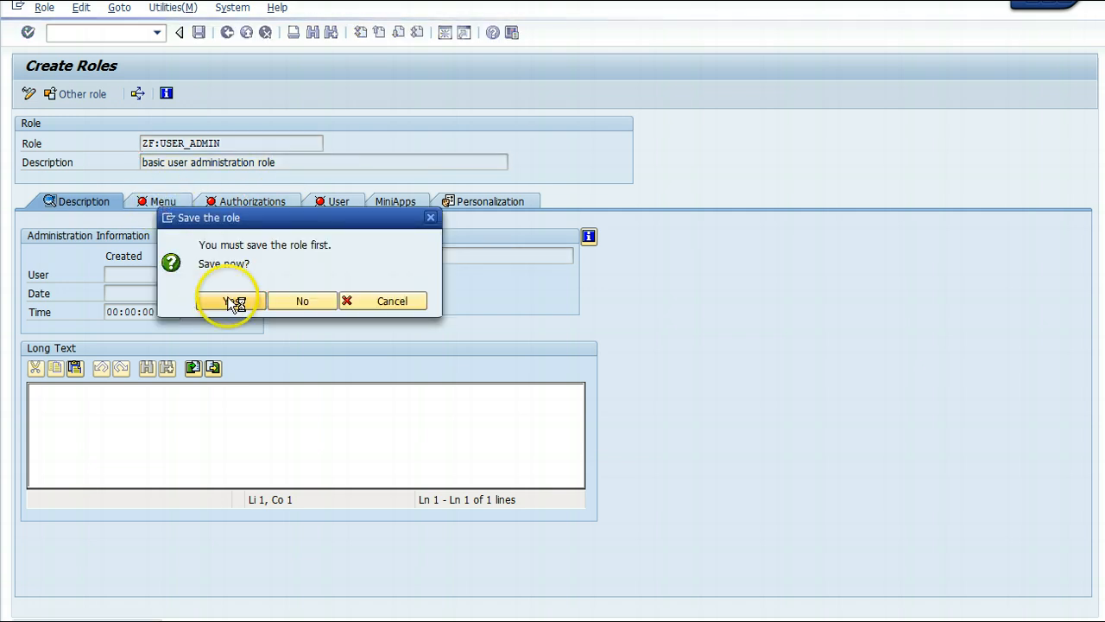
- Assign the transactions SU01 and PFCG to the role menu of ZF:USER_ADMIN
left_click(127, 239)
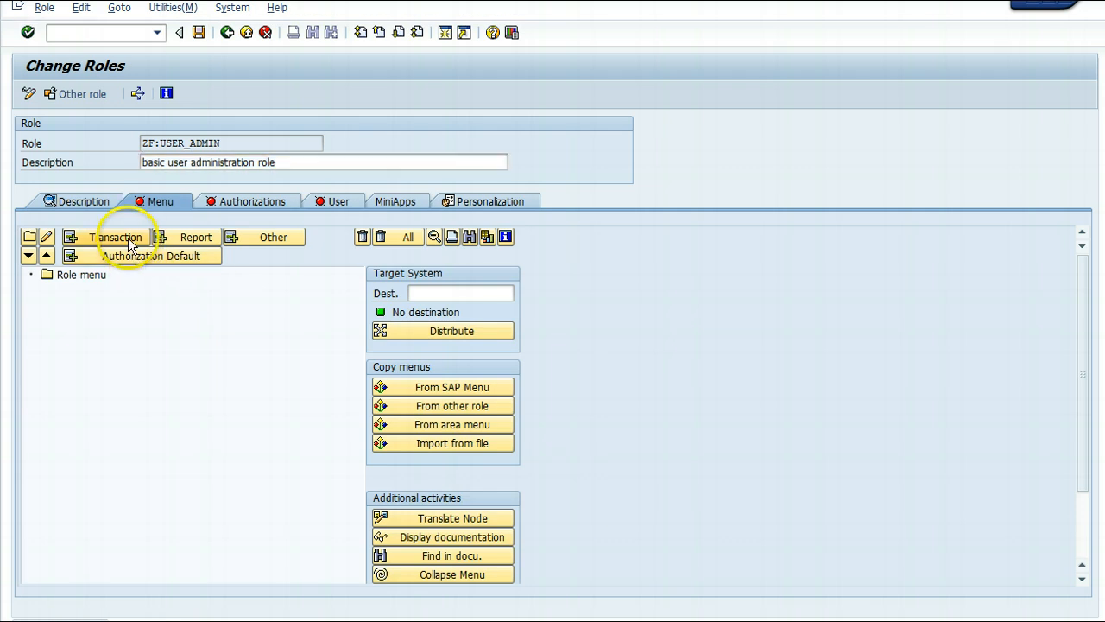
type("SU01")
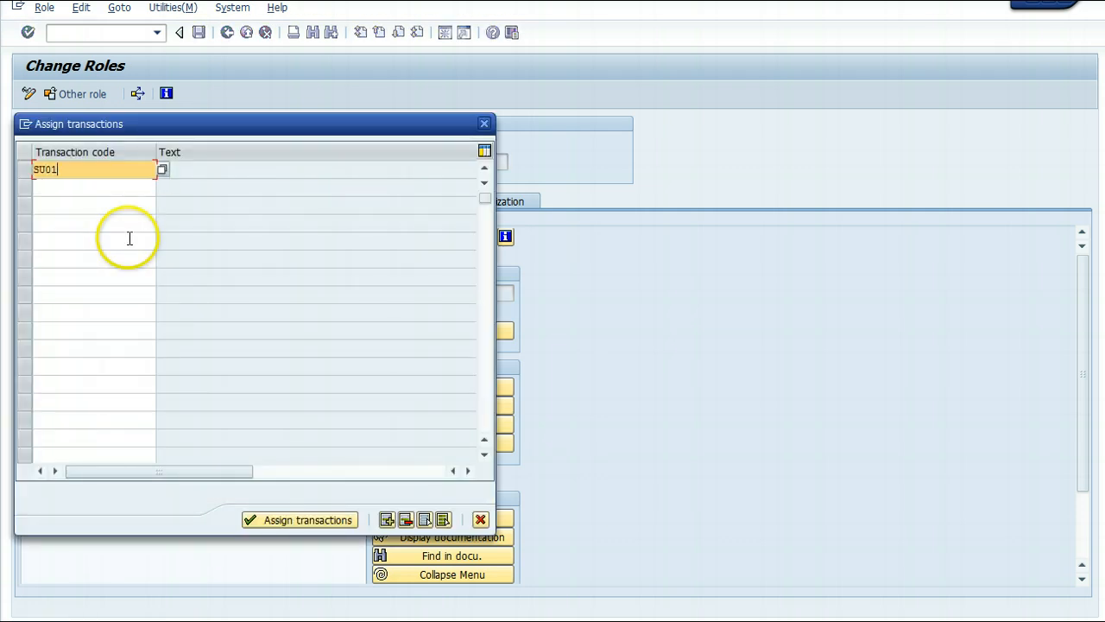
left_click(94, 181)
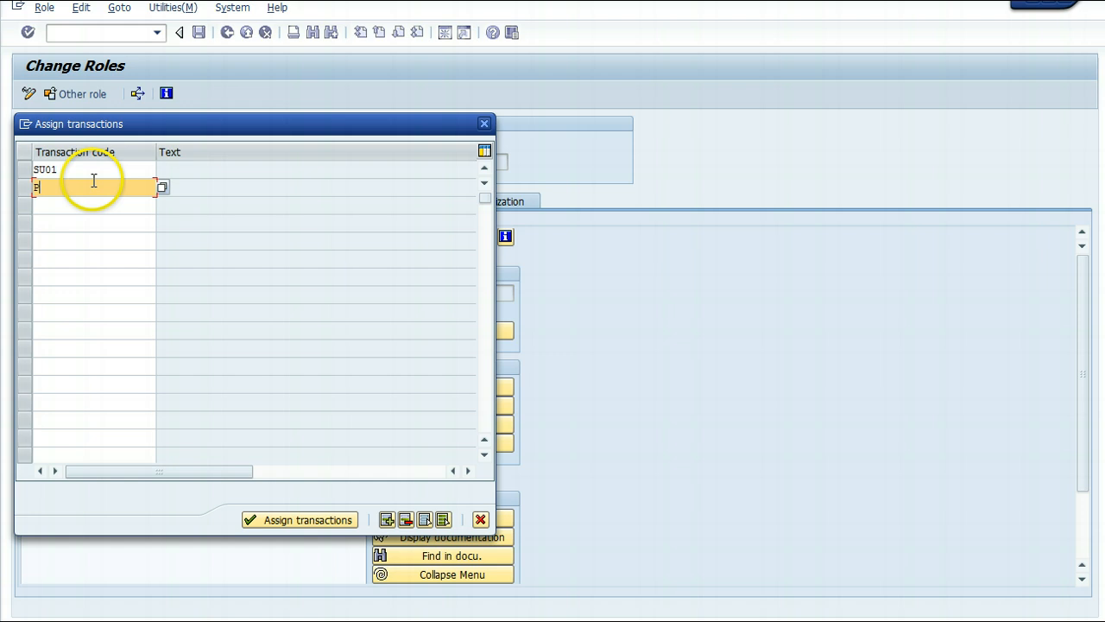
type("PFCG")
left_click(87, 205)
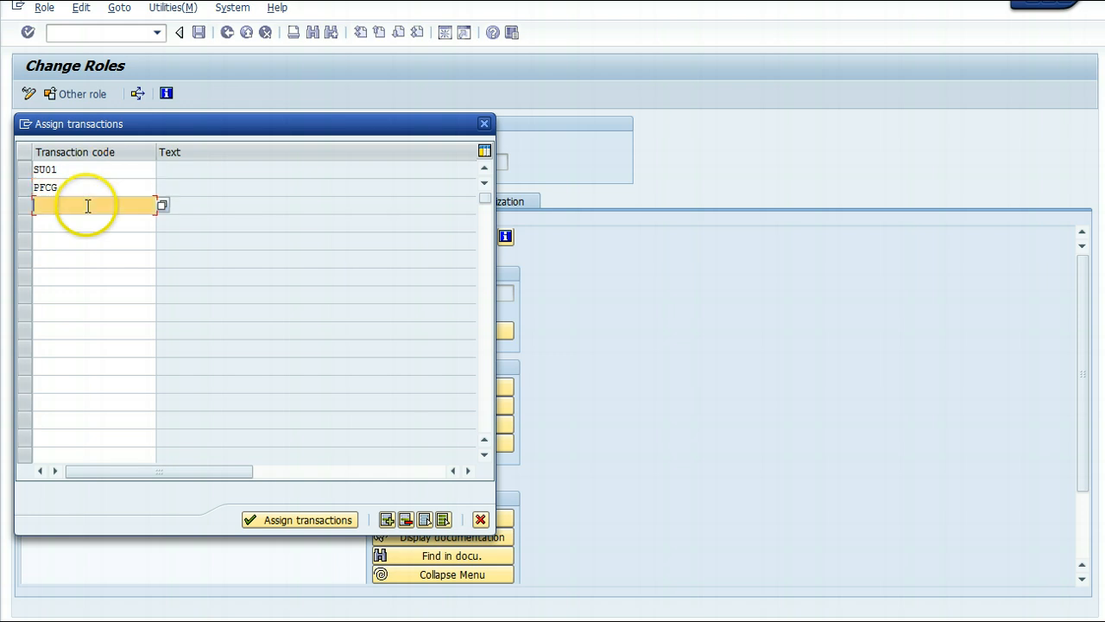
left_click(278, 519)
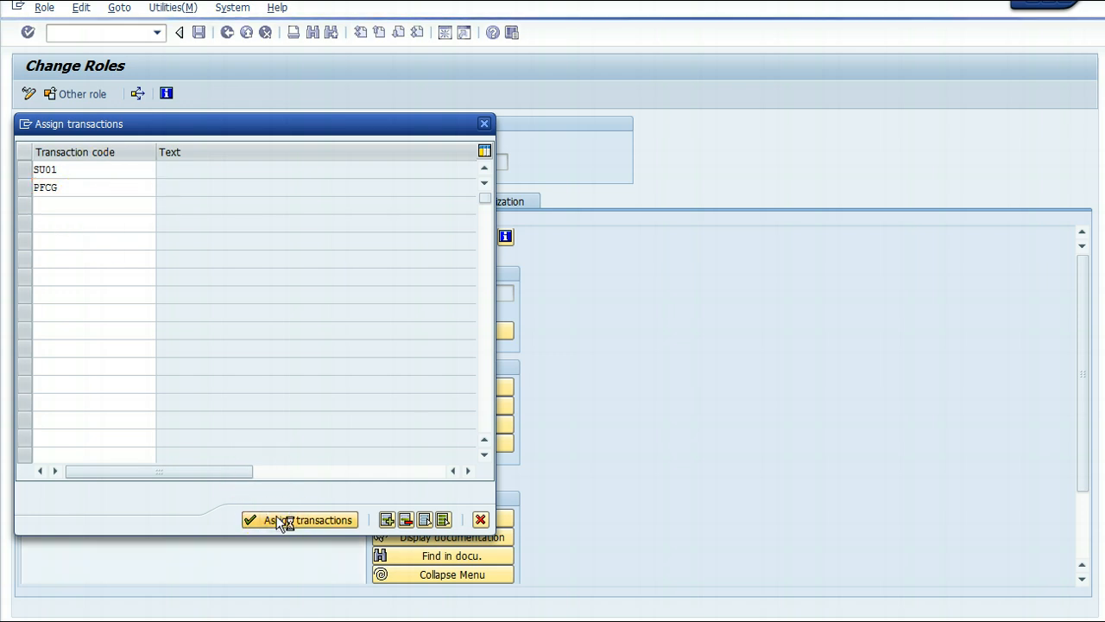
- Save the role, start changing its authorization data and set the organizational level Plan version to *
left_click(245, 200)
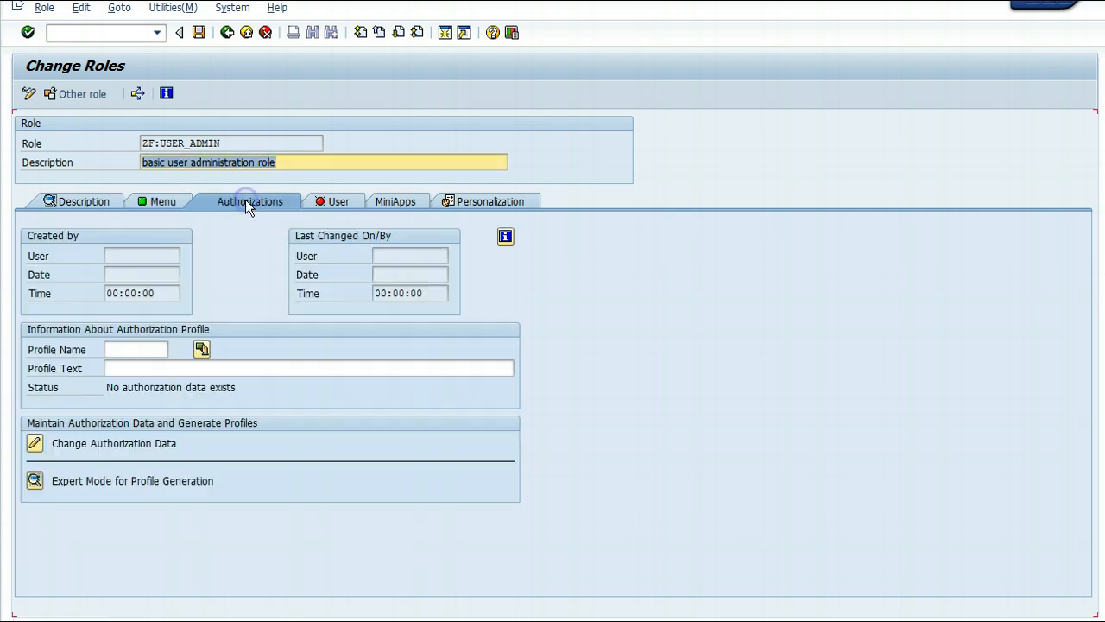
left_click(36, 444)
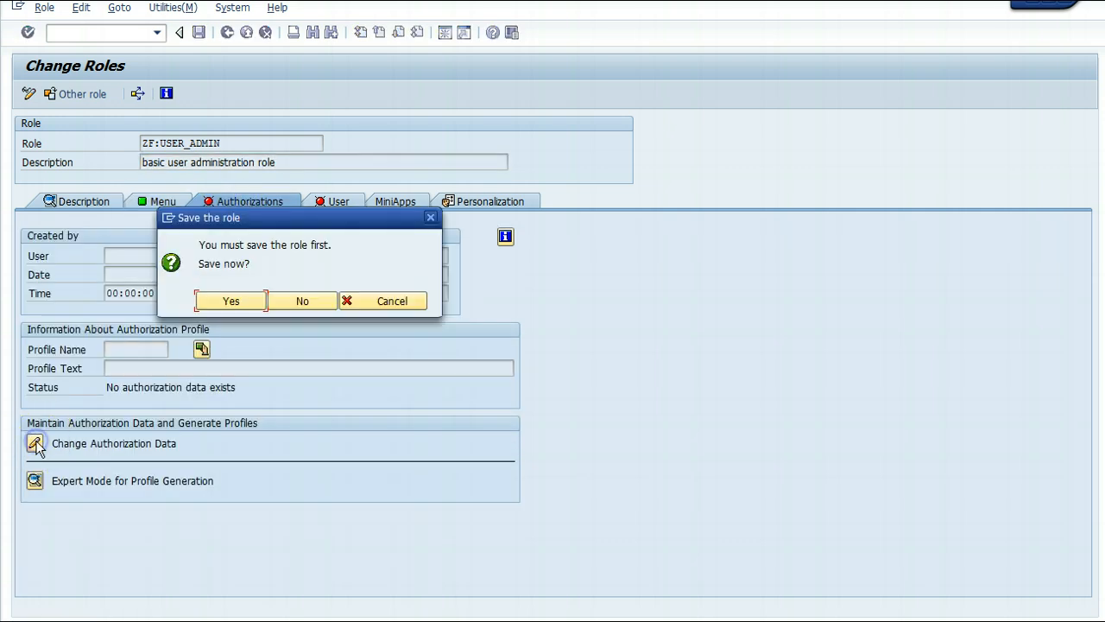
left_click(245, 299)
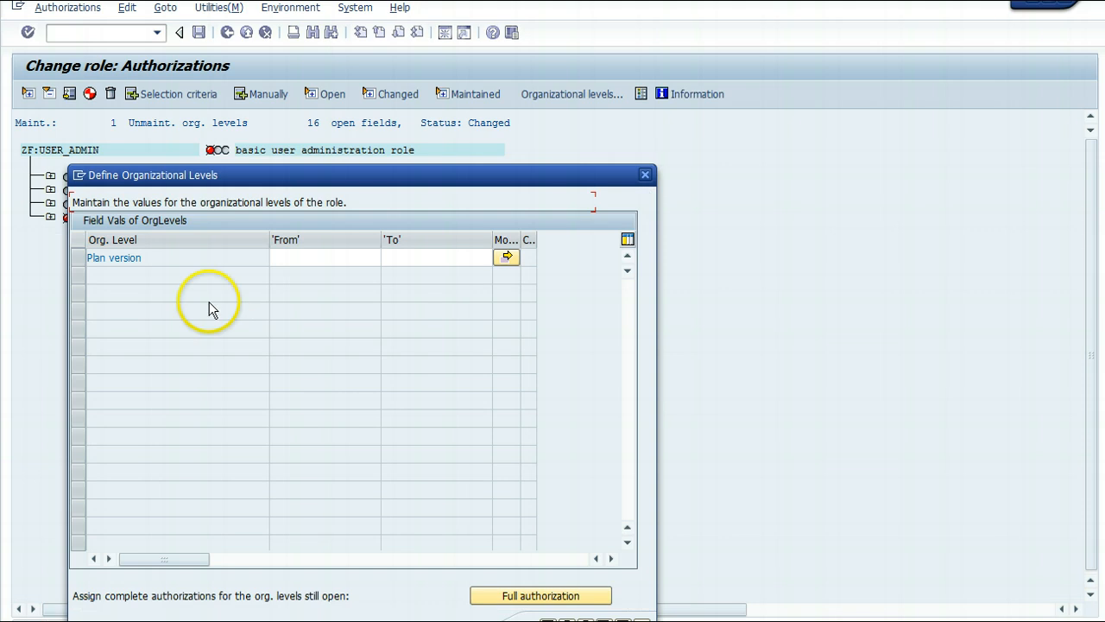
left_click(323, 258)
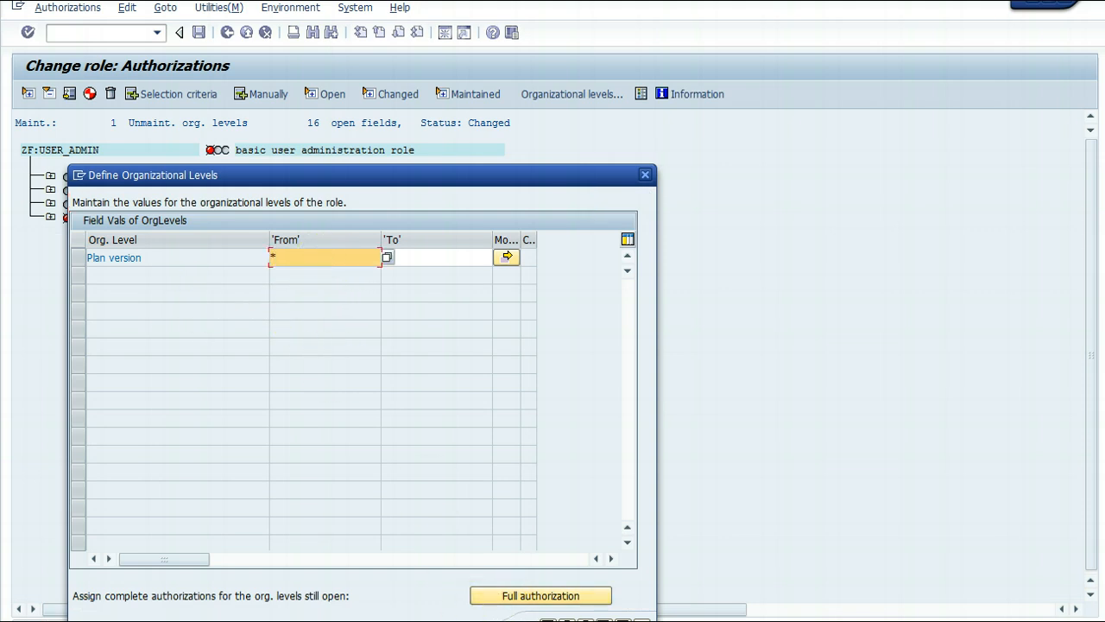
key("Return")
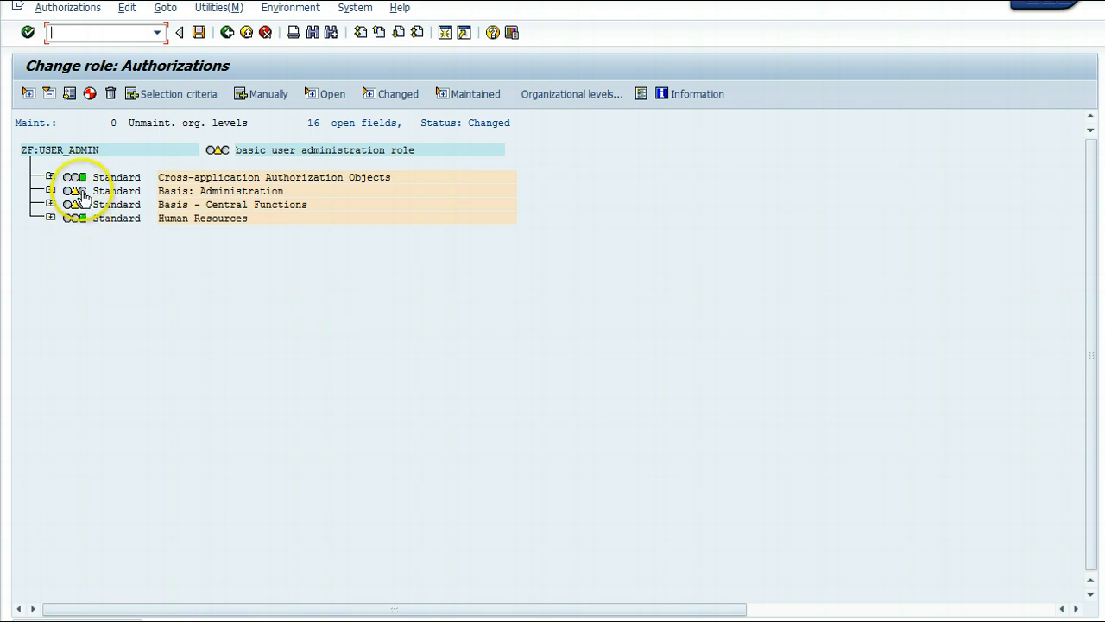
- Assign full authorization to Basis: Administration and Basis - Central Functions, and save the data with the default profile name and text
left_click(82, 197)
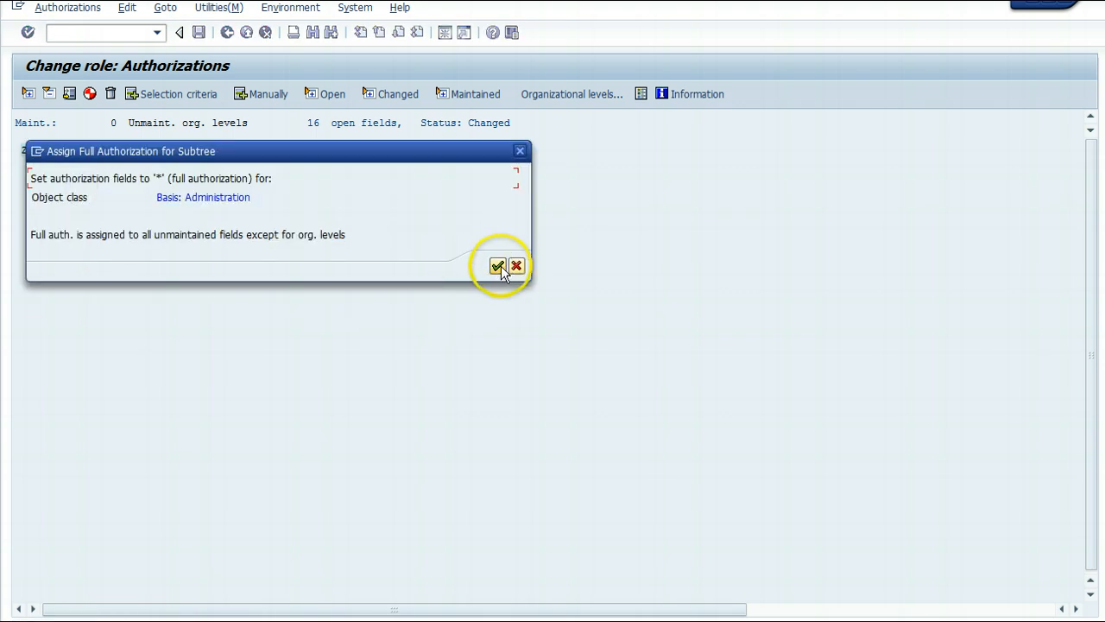
left_click(498, 265)
left_click(82, 205)
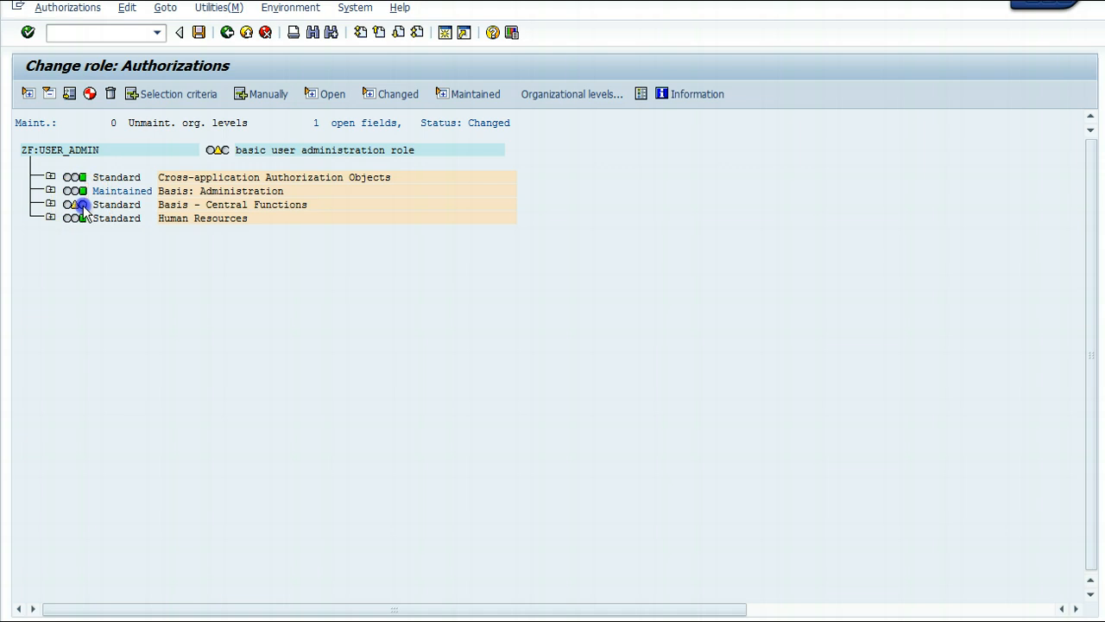
left_click(496, 264)
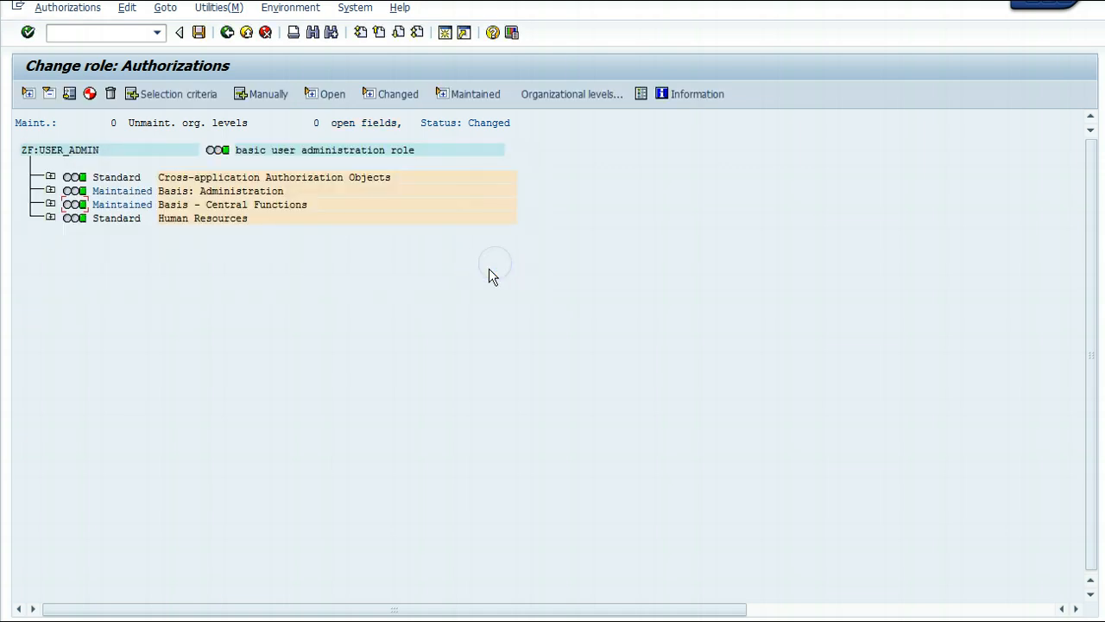
left_click(199, 32)
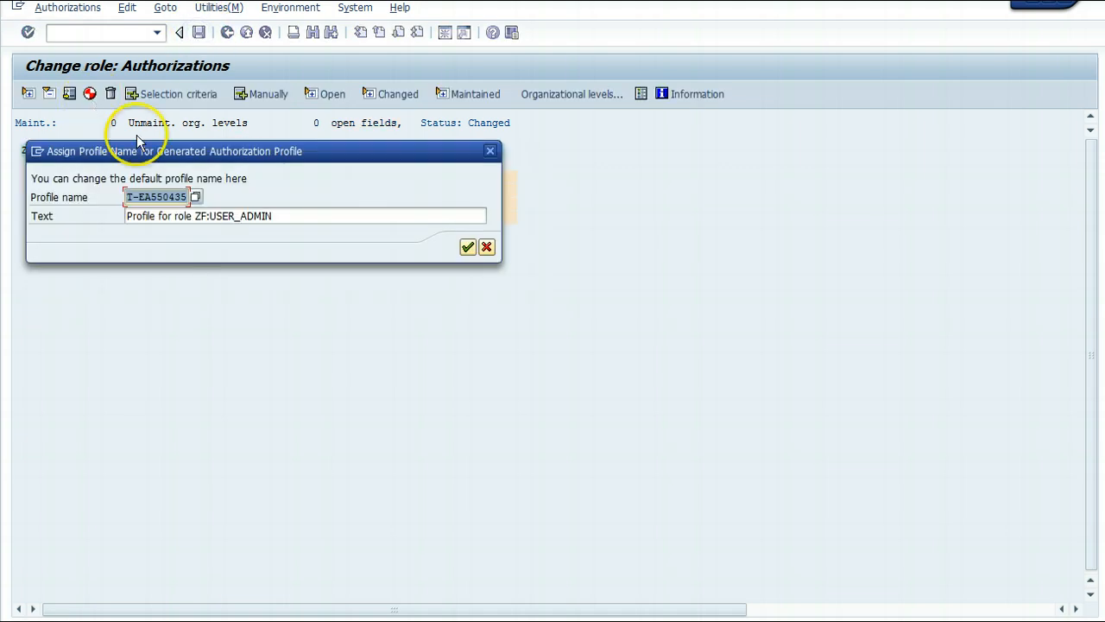
left_click(468, 247)
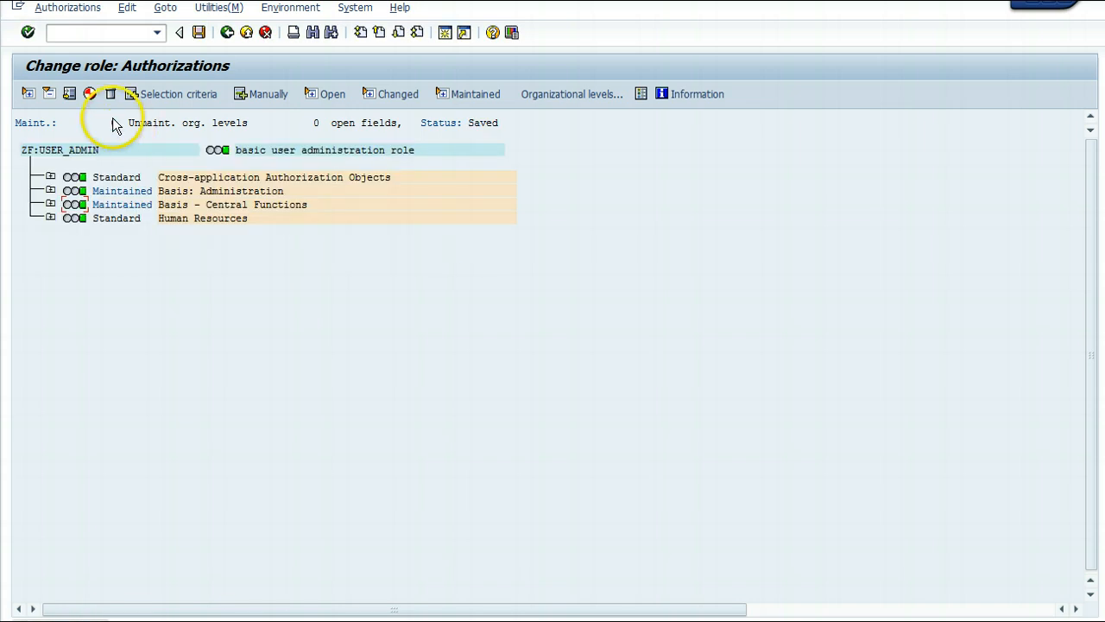
- Generate the authorization profile for ZF:USER_ADMIN and return to the initial Role Maintenance screen
left_click(90, 93)
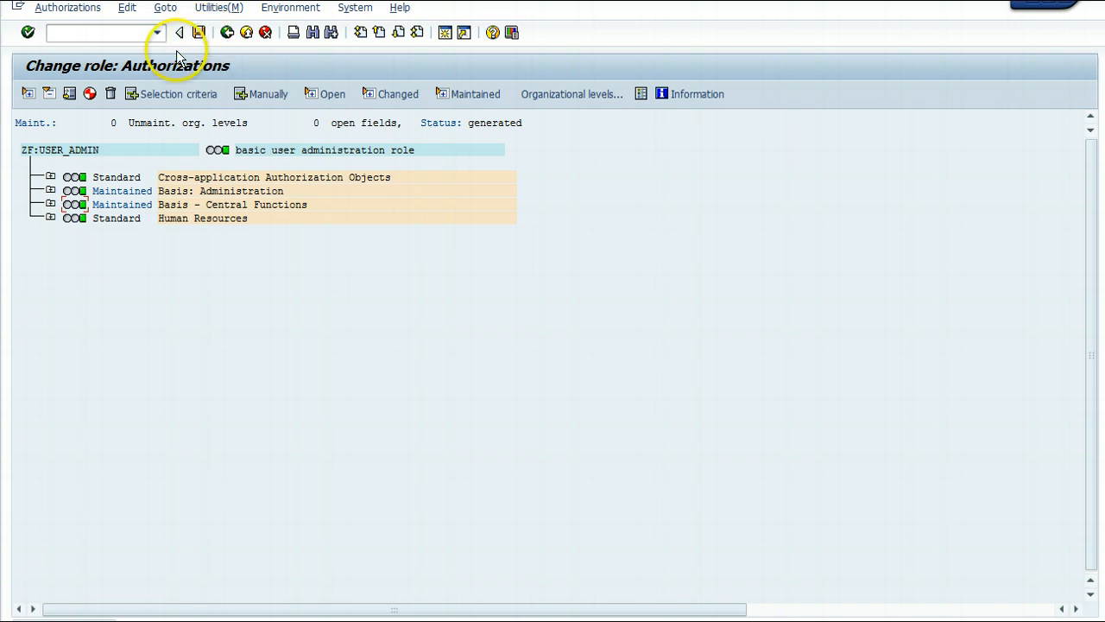
left_click(226, 33)
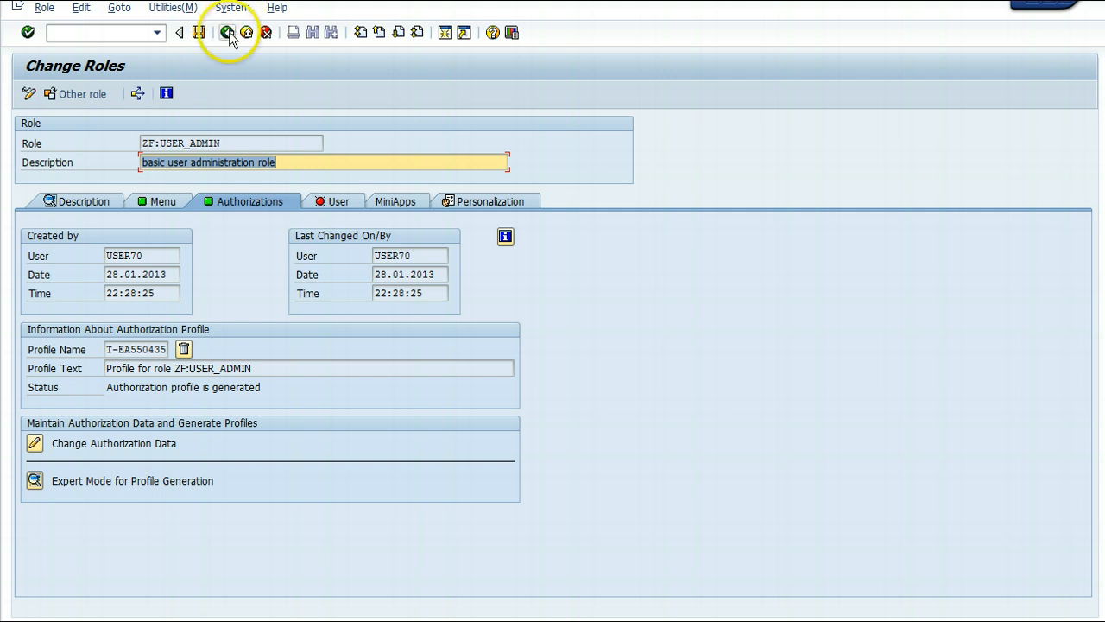
left_click(227, 33)
- Copy the role name ZF:USER_ADMIN from the Role field and clear the field
left_click(186, 127)
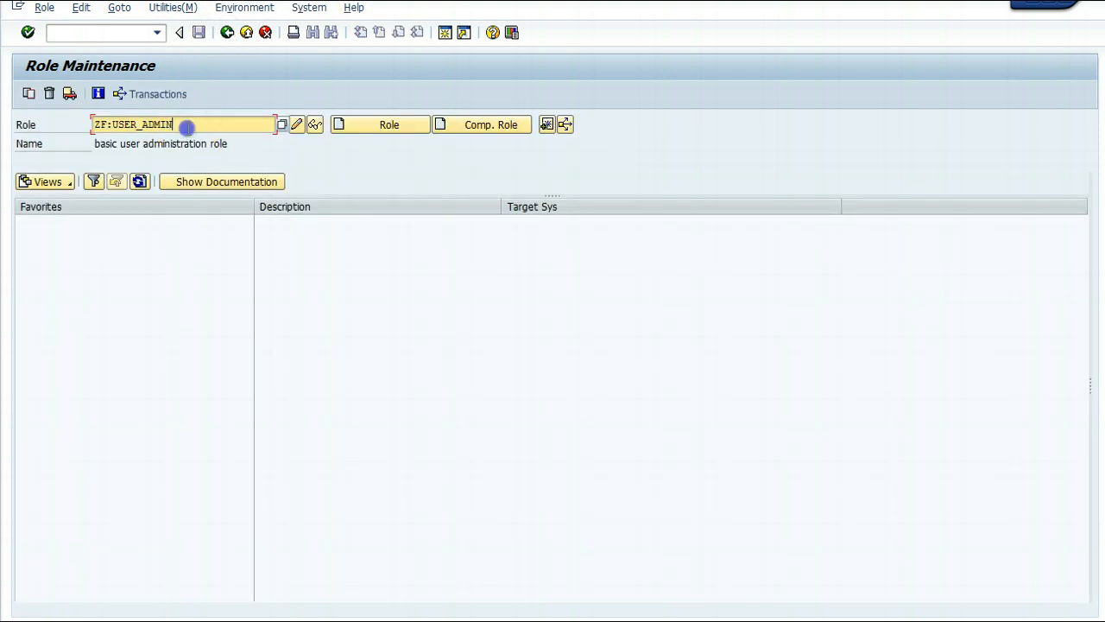
left_click_drag(186, 127, 42, 145)
left_click(43, 149)
left_click(189, 124)
key("shift+Home")
key("ctrl+c")
key("BackSpace")
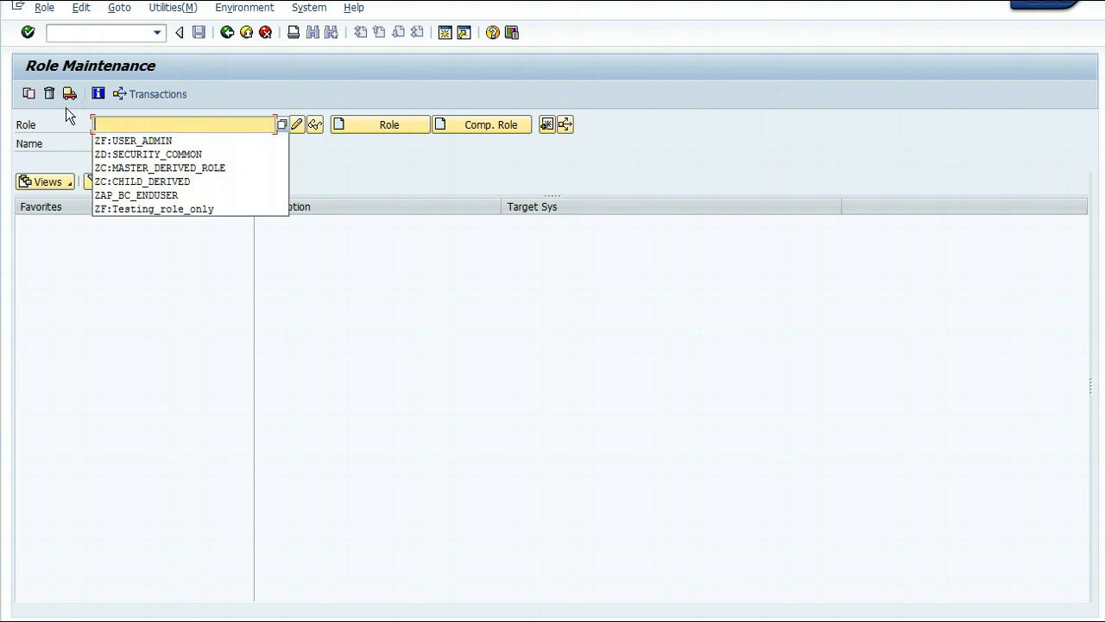
left_click(139, 125)
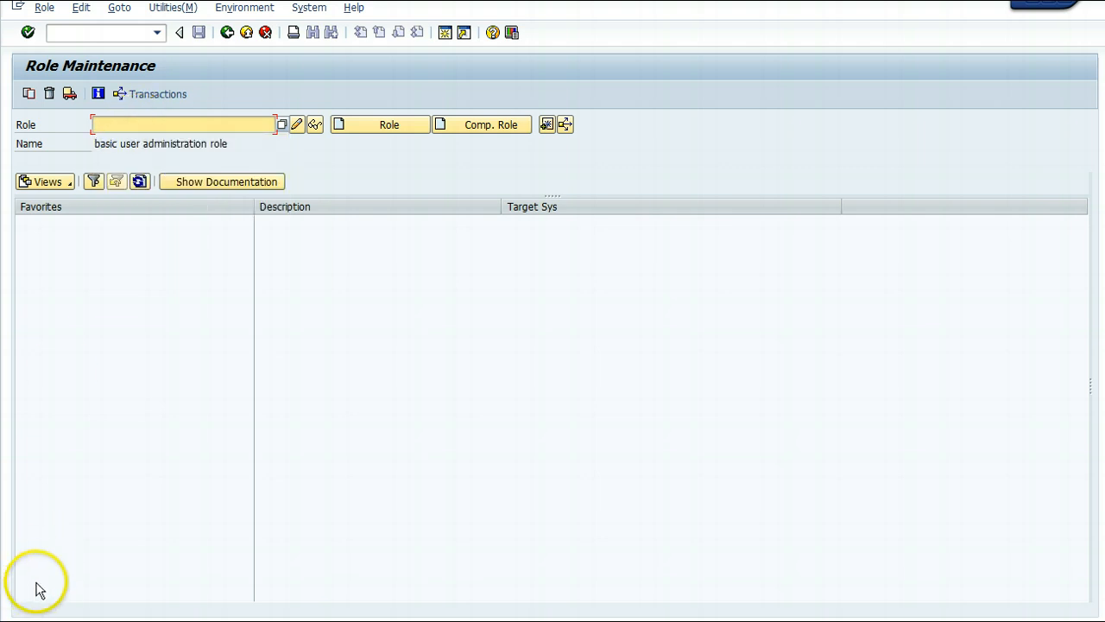
- Open a blank Notepad document, shrink its window and place it clear of the role entry fields
key("super")
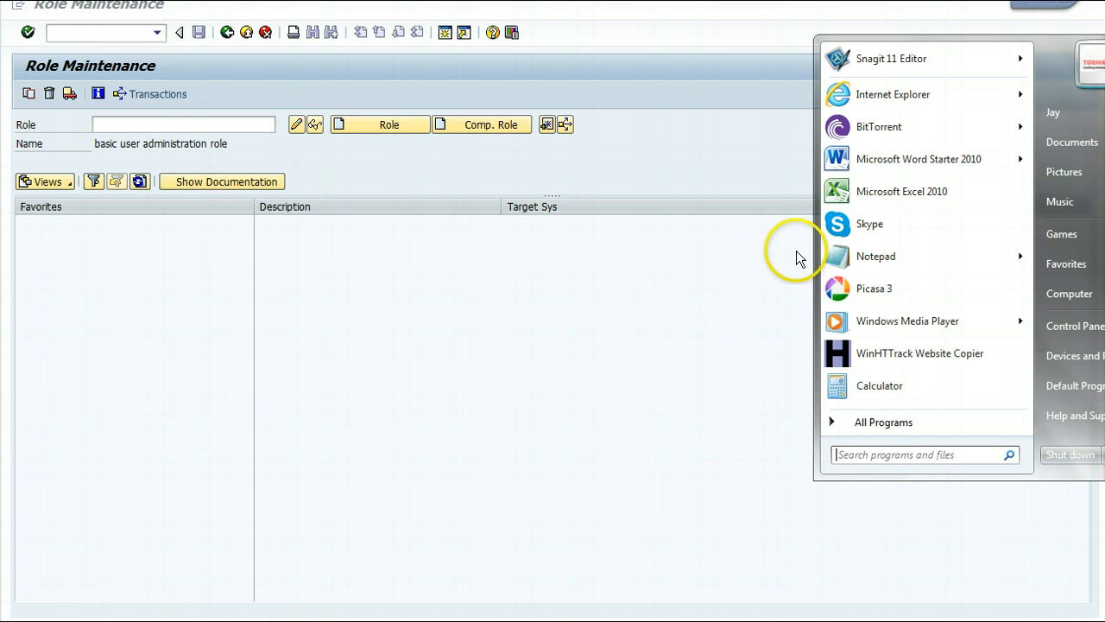
mouse_move(864, 249)
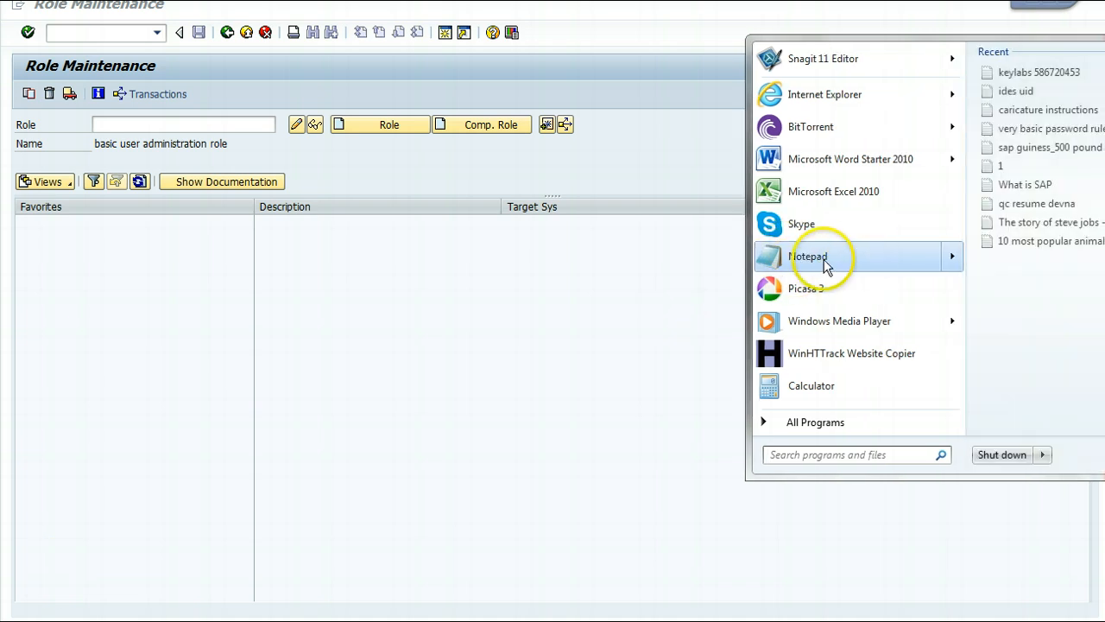
left_click(824, 261)
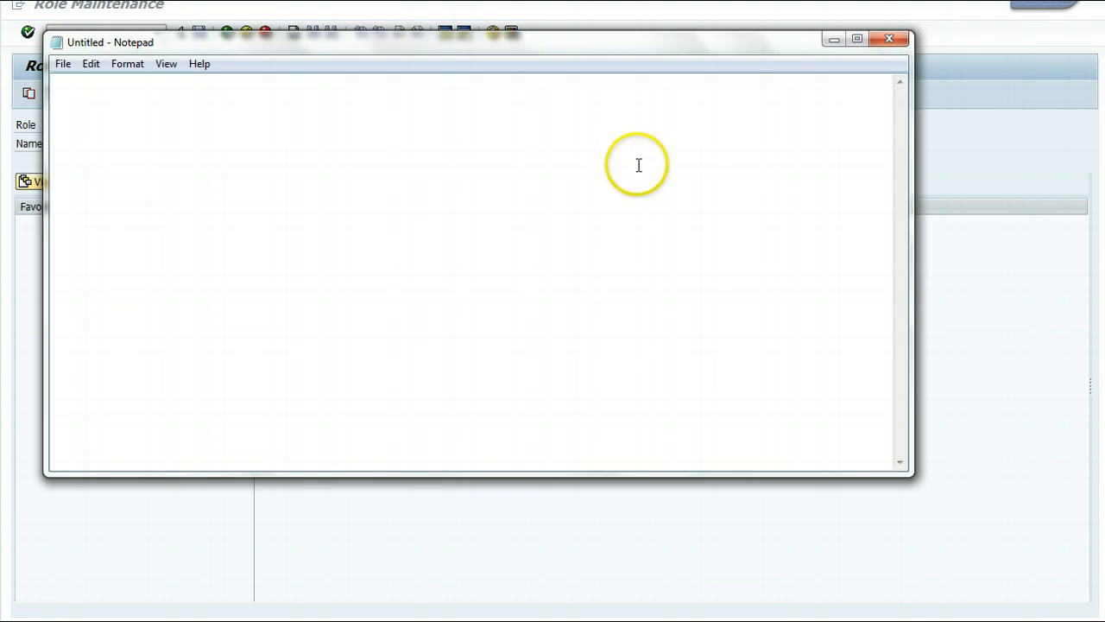
left_click_drag(910, 466, 433, 237)
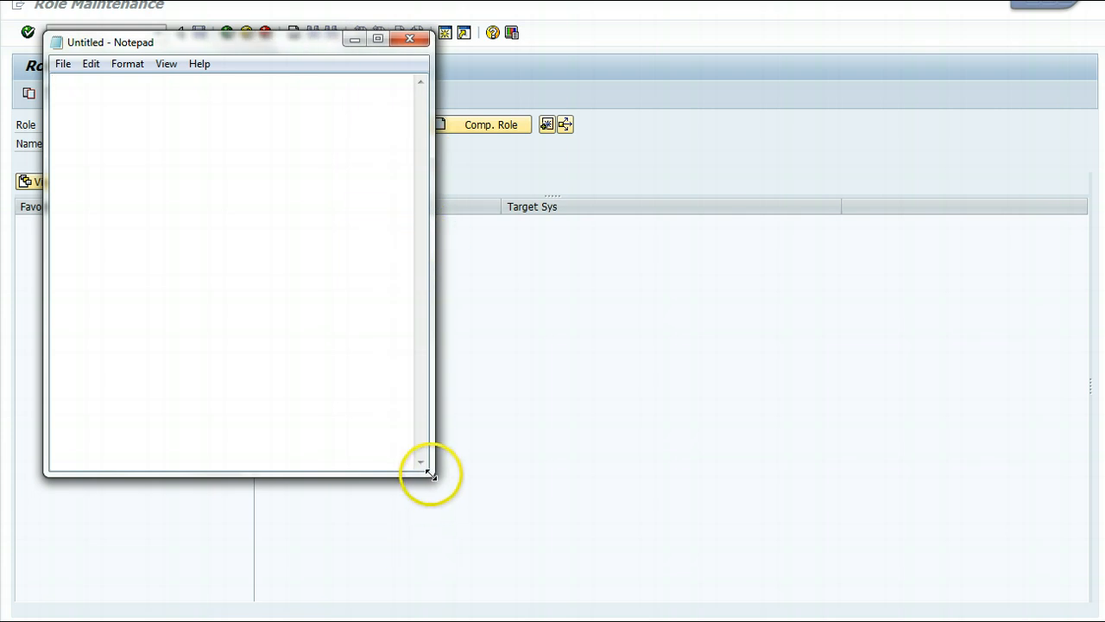
left_click_drag(425, 466, 428, 211)
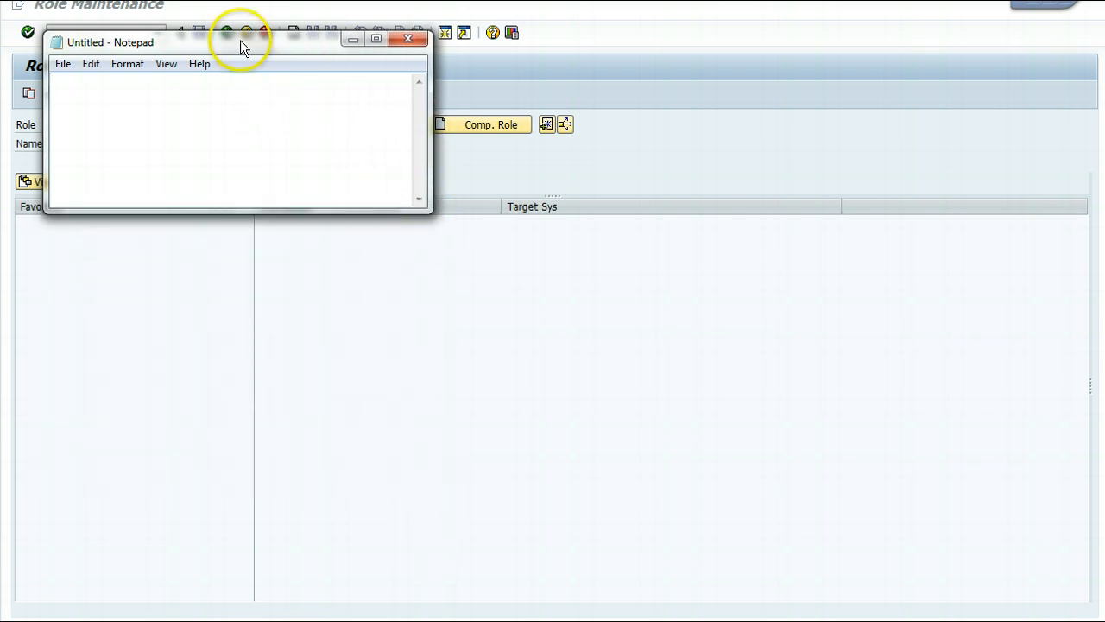
left_click_drag(240, 40, 651, 309)
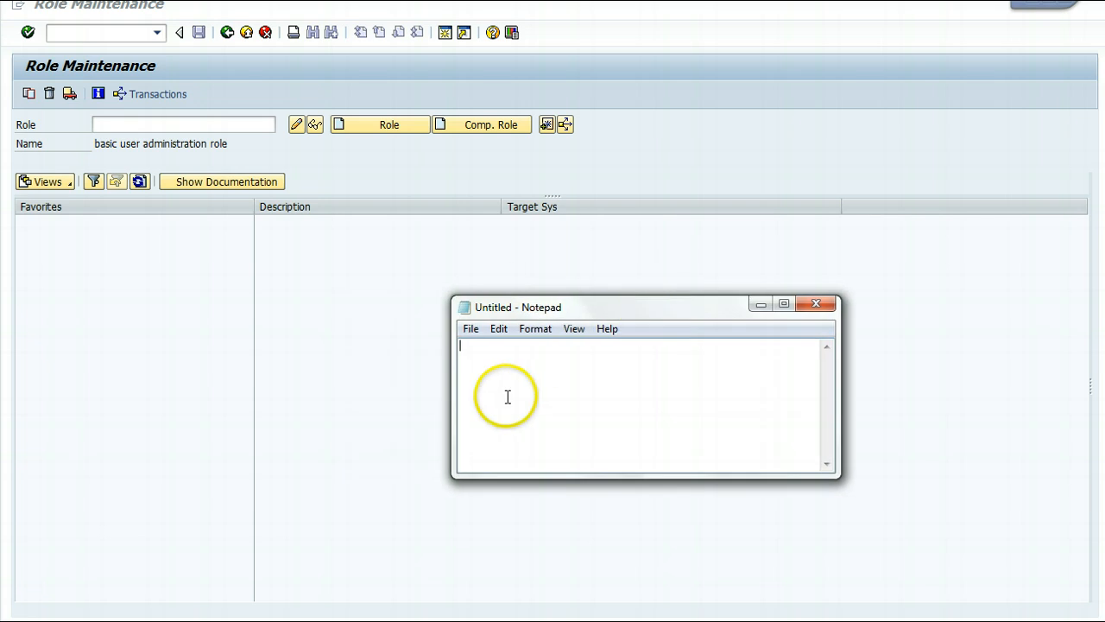
- Paste ZF:USER_ADMIN into the Notepad note under the heading "Single roles ="
key("ctrl+v")
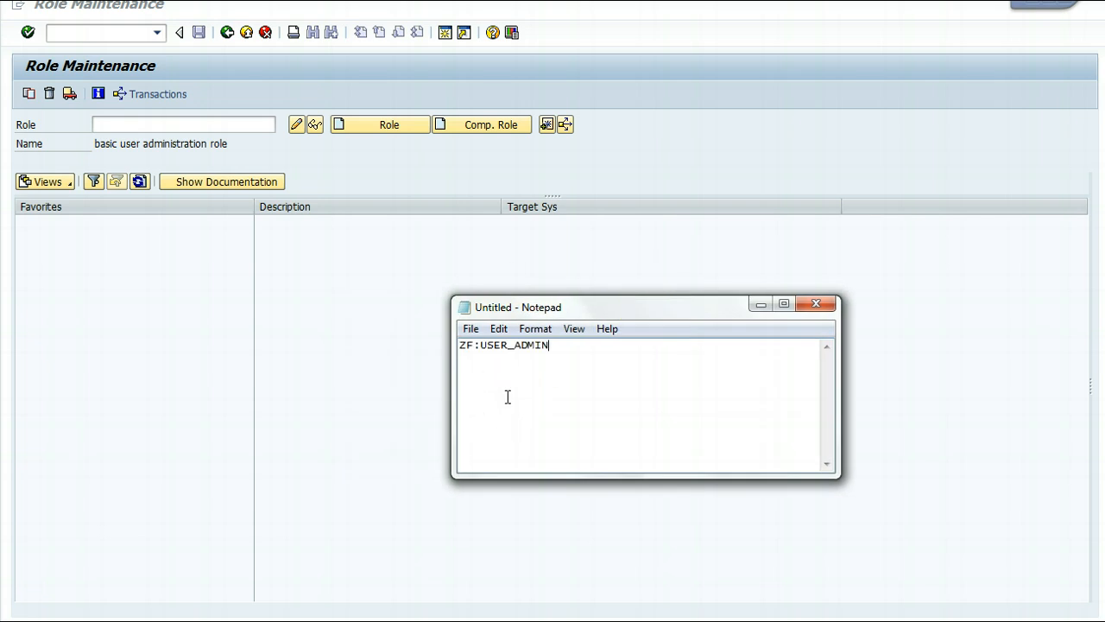
key("Return")
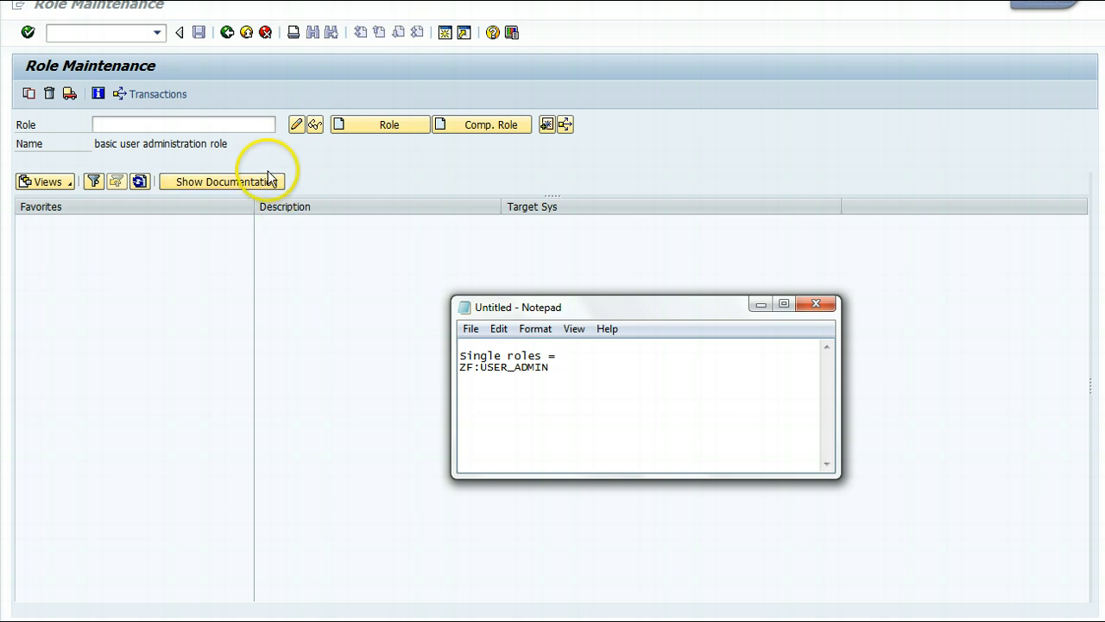
- Enter ZD:SECURITY_COMMON as the role name and add it to the single roles list in the Notepad note
left_click(192, 124)
type("Z")
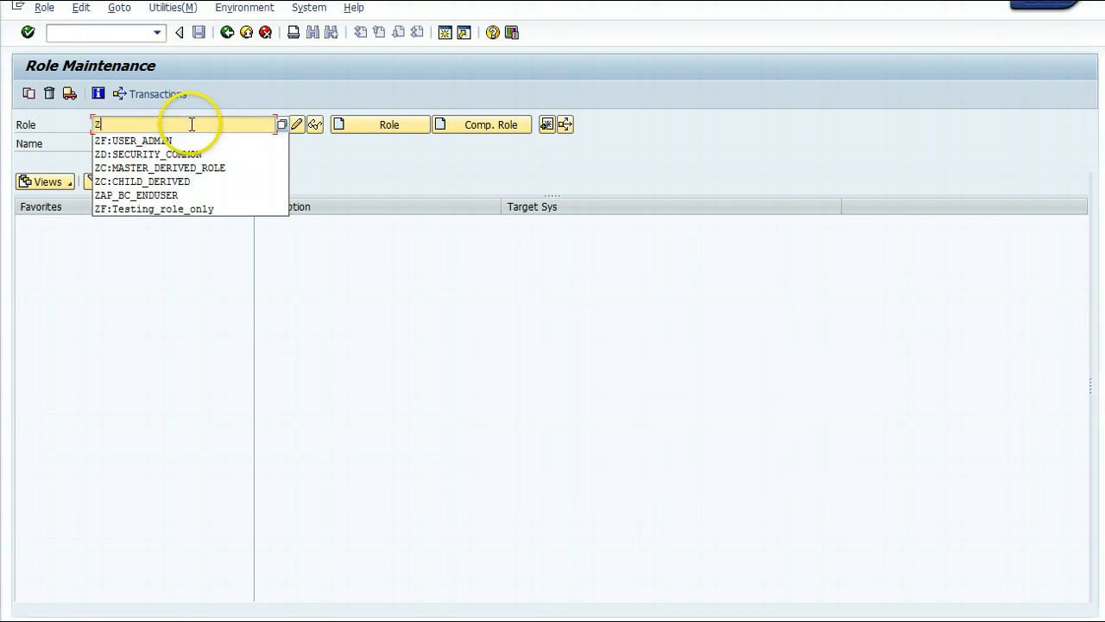
left_click(185, 151)
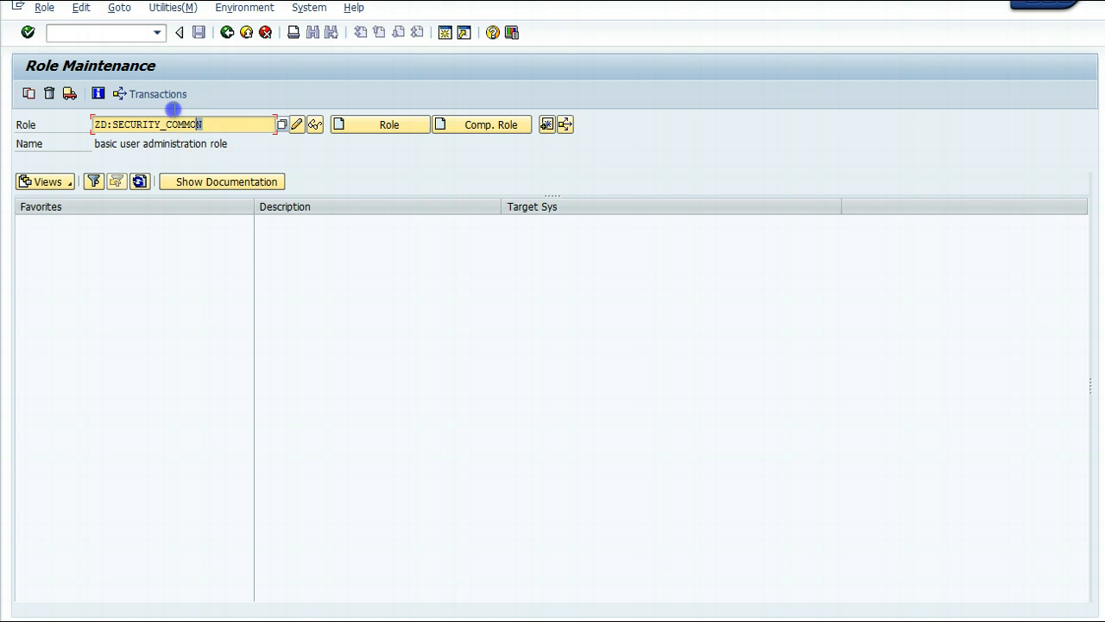
left_click(9, 119)
key("alt+Tab")
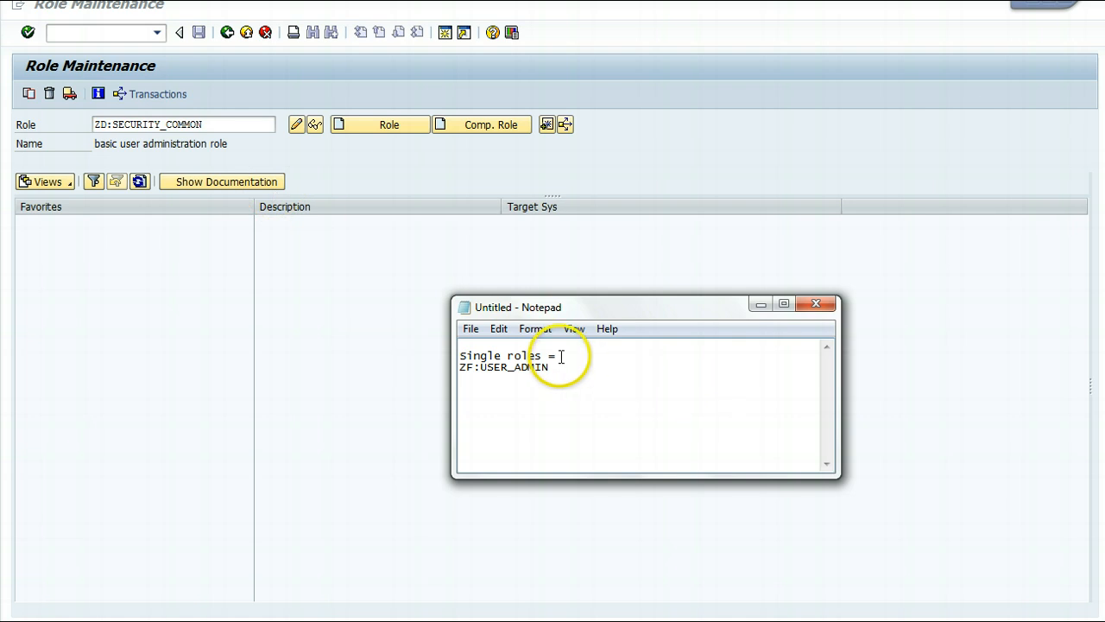
left_click(562, 356)
type("ZD:SECURITY_COMMON")
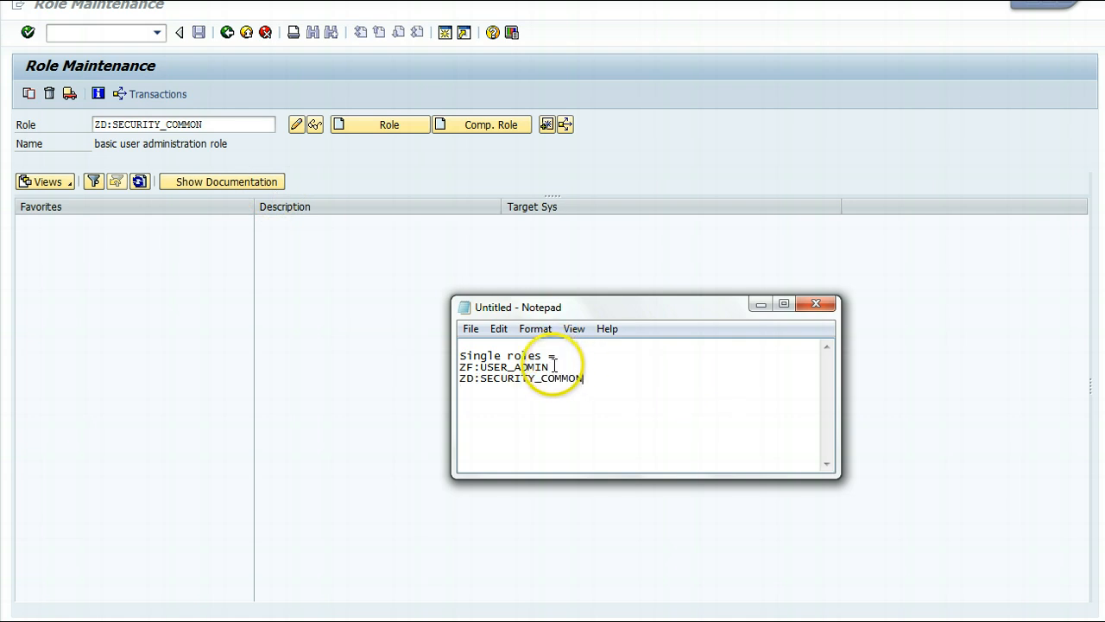
- Add the heading "Composite role" with ZC:Security_Administrator beneath it, above the single roles list in the Notepad note
left_click(460, 355)
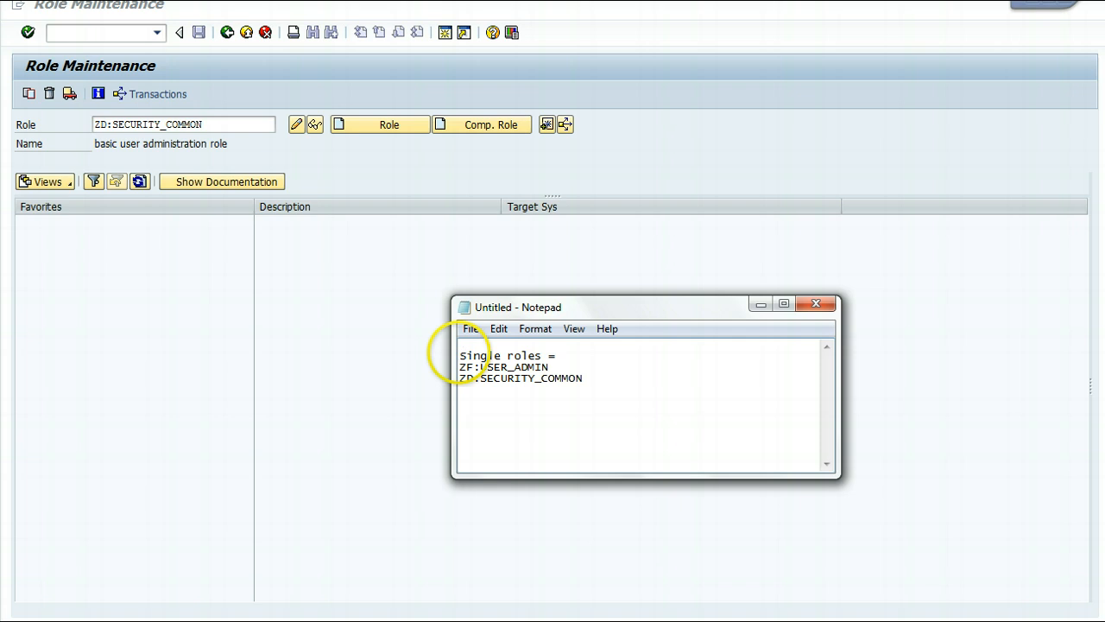
key("Return")
key("Return")
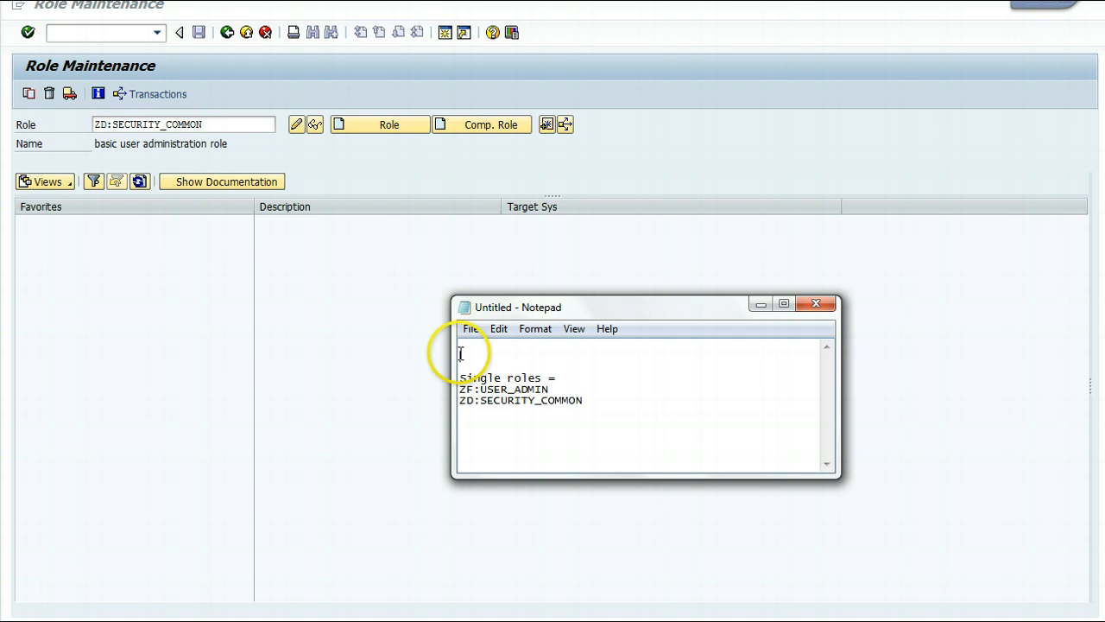
left_click(461, 350)
type("Composite role")
key("Return")
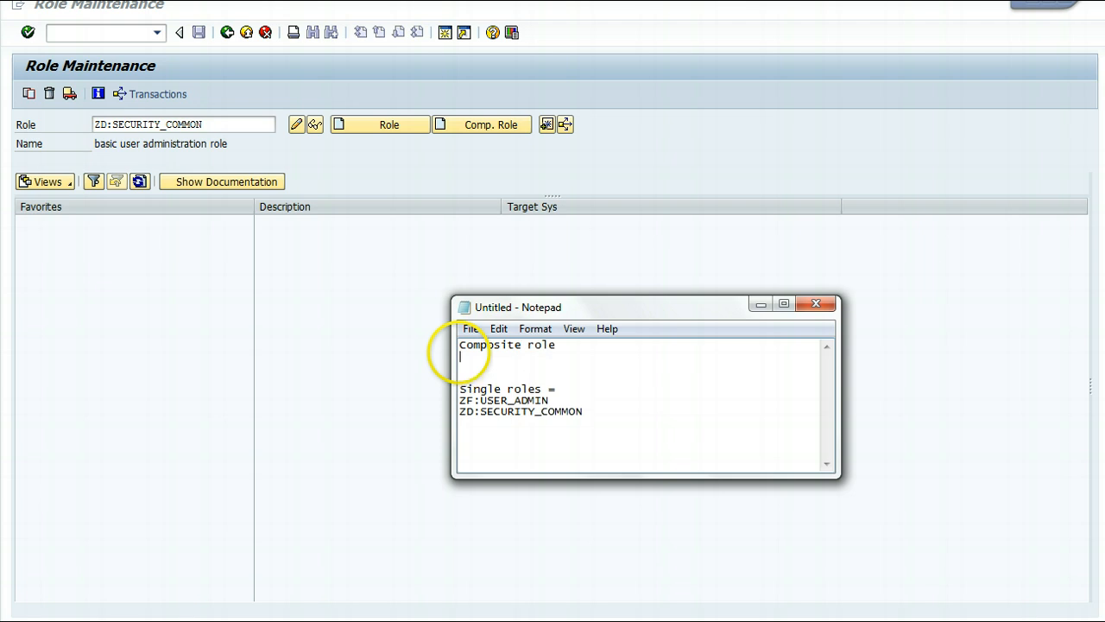
type("ZC:Secu")
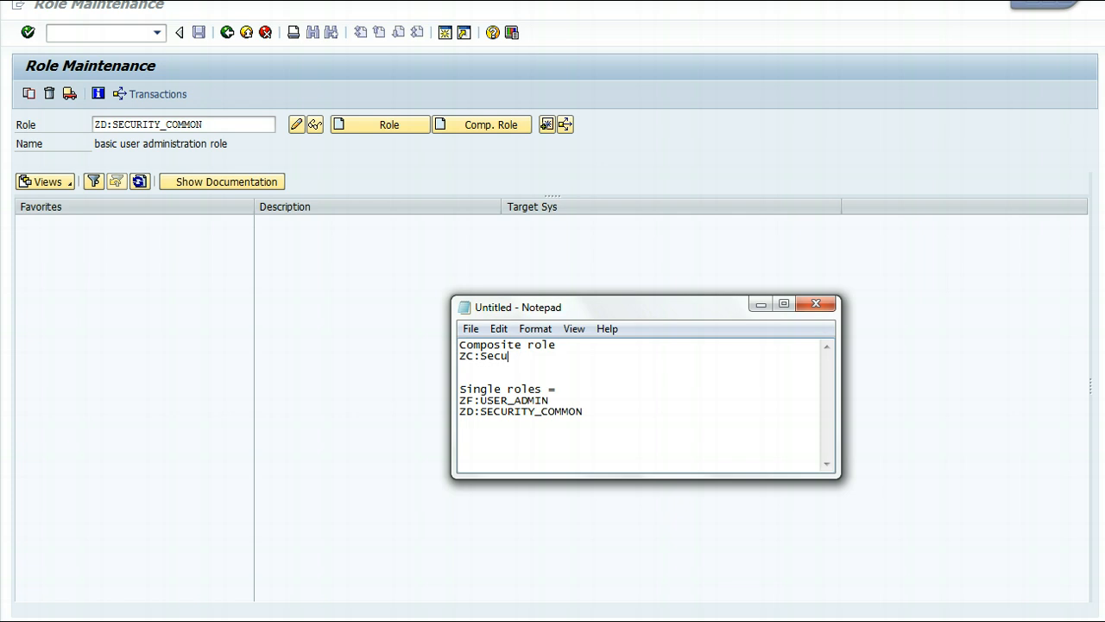
type("_")
key("BackSpace")
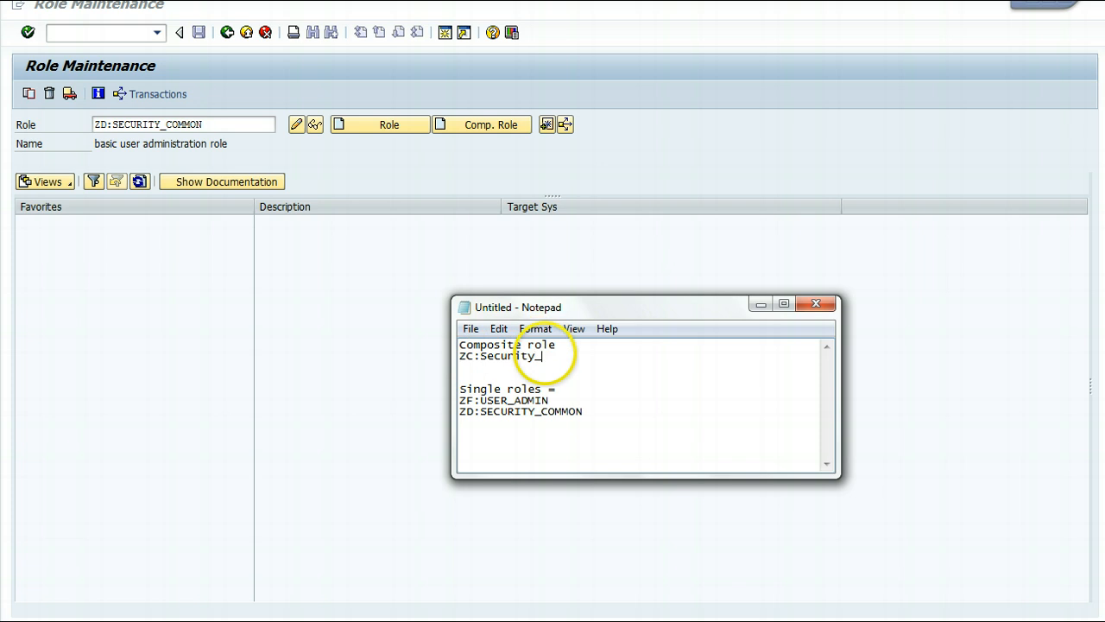
type("Administrator")
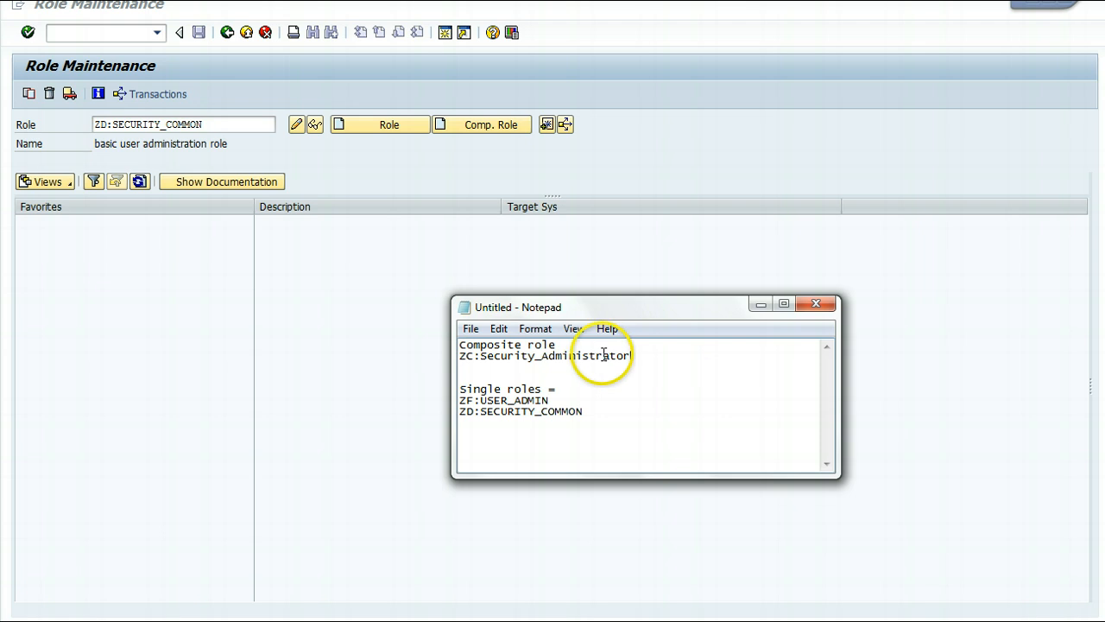
- Copy ZC:Security_Administrator from the Notepad note and use it to replace the role name in Role Maintenance
left_click(495, 377)
left_click_drag(494, 377, 434, 345)
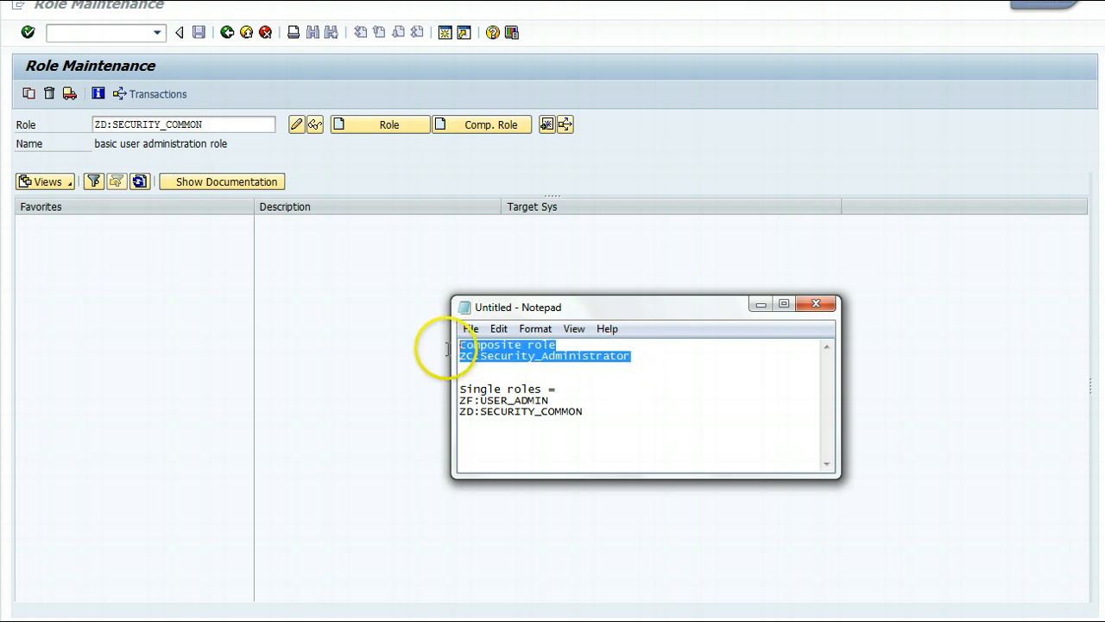
left_click(631, 355)
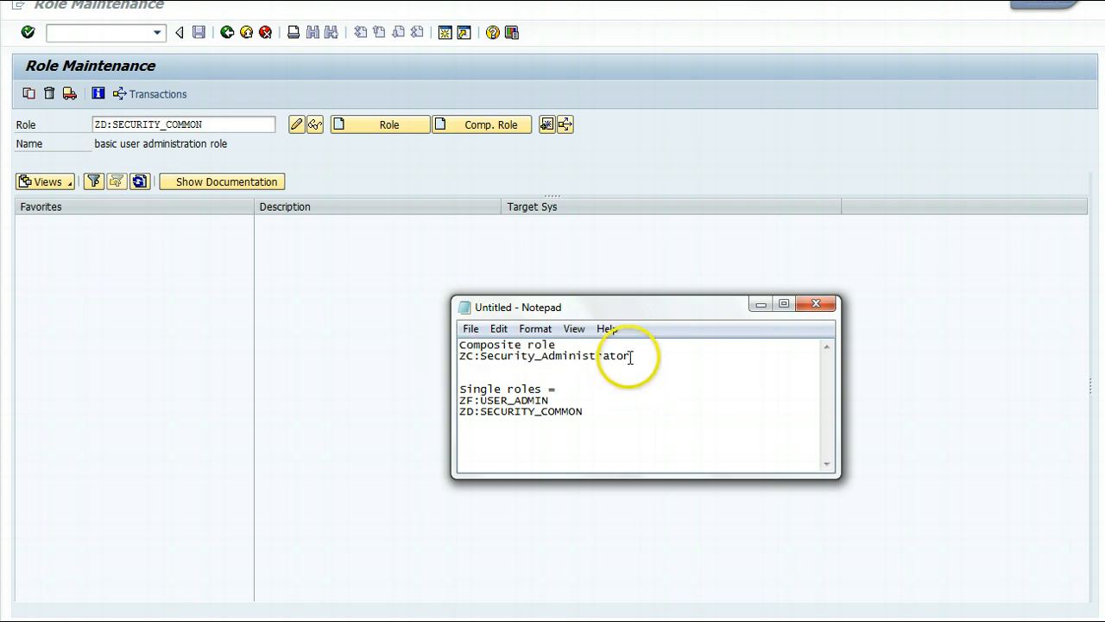
left_click(556, 356, "shift")
left_click_drag(535, 354, 458, 357)
key("ctrl+c")
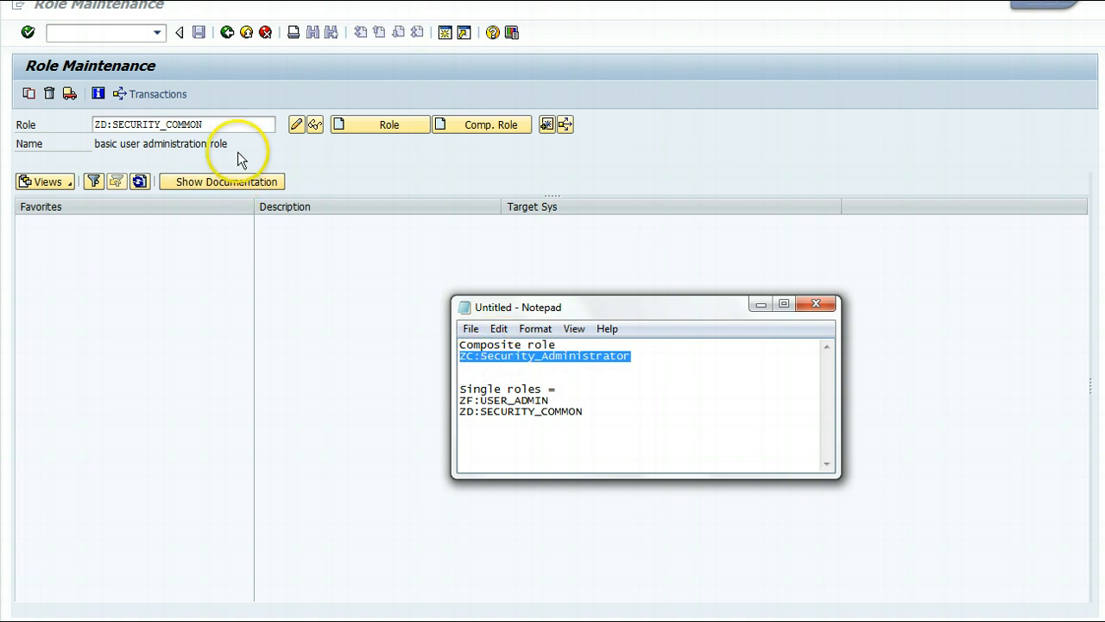
left_click(239, 121)
left_click_drag(239, 124, 78, 107)
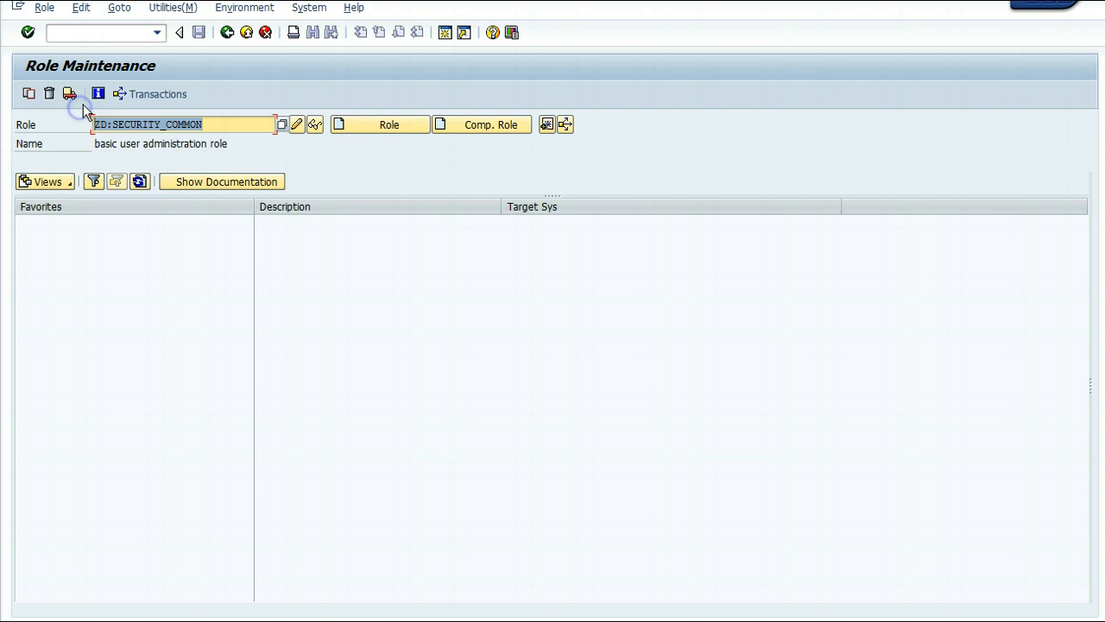
key("Delete")
key("ctrl+v")
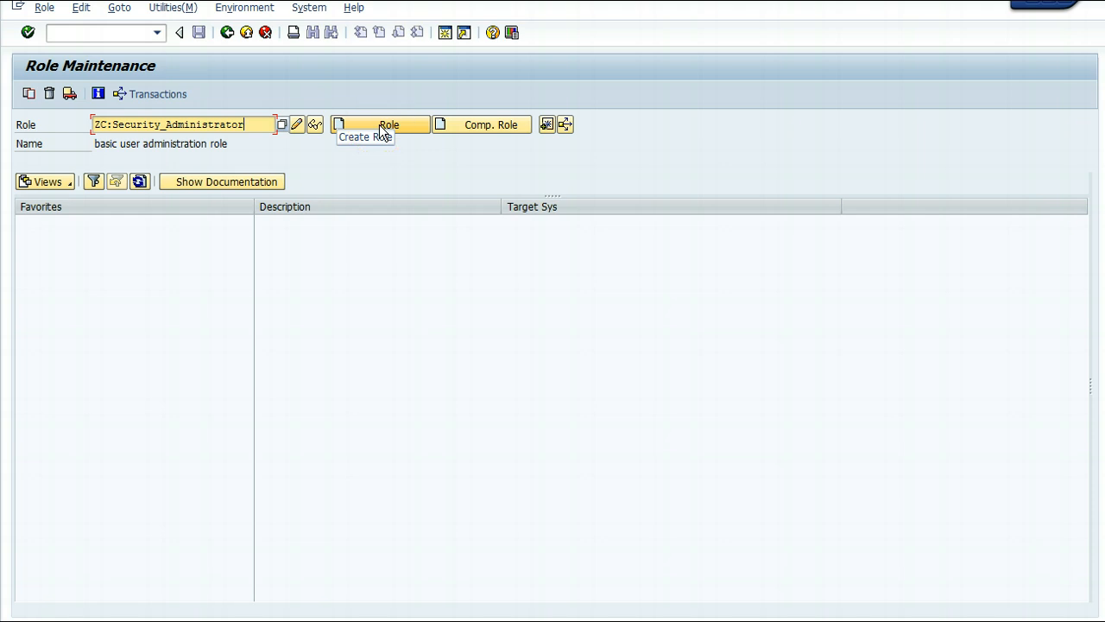
- Create the composite role ZC:SECURITY_ADMINISTRATOR with the description "composite role for security administrator" and save it
left_click(471, 126)
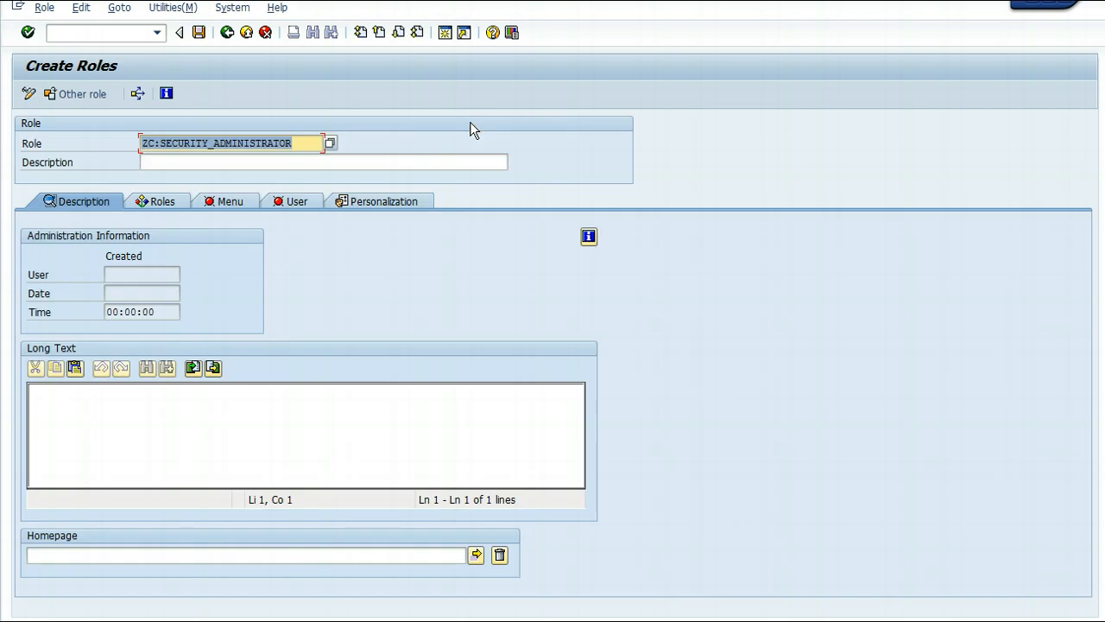
left_click(213, 162)
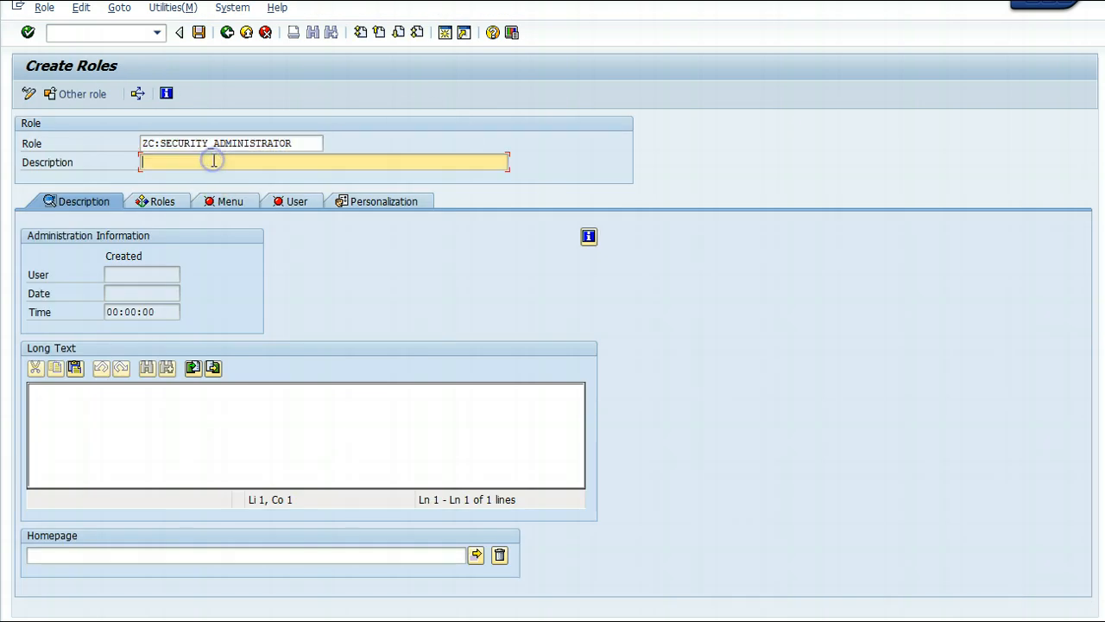
type("c")
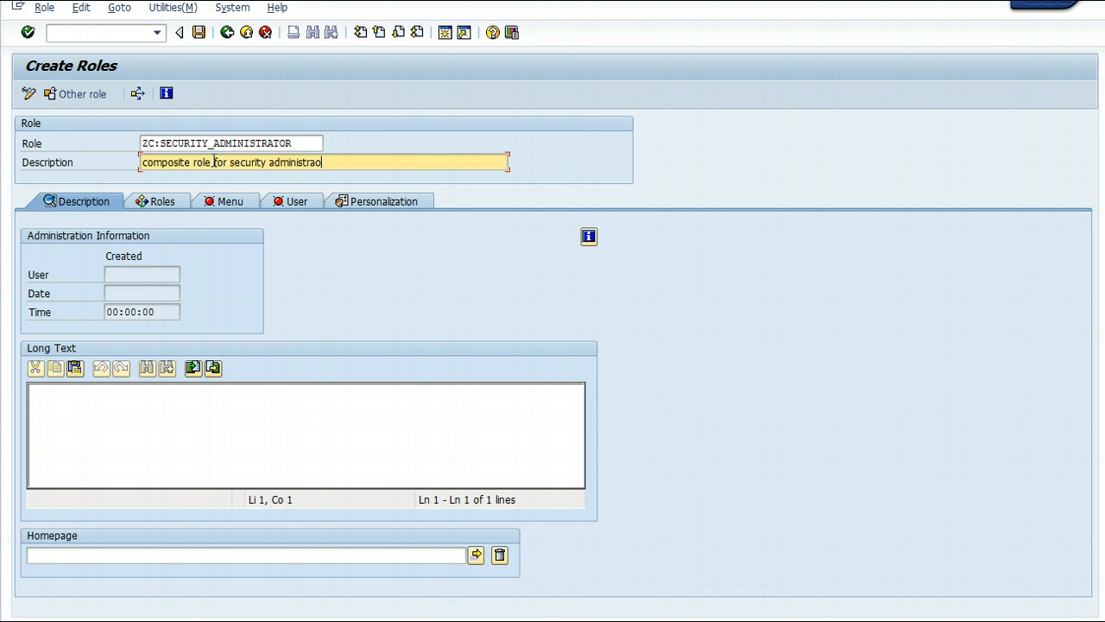
left_click(158, 211)
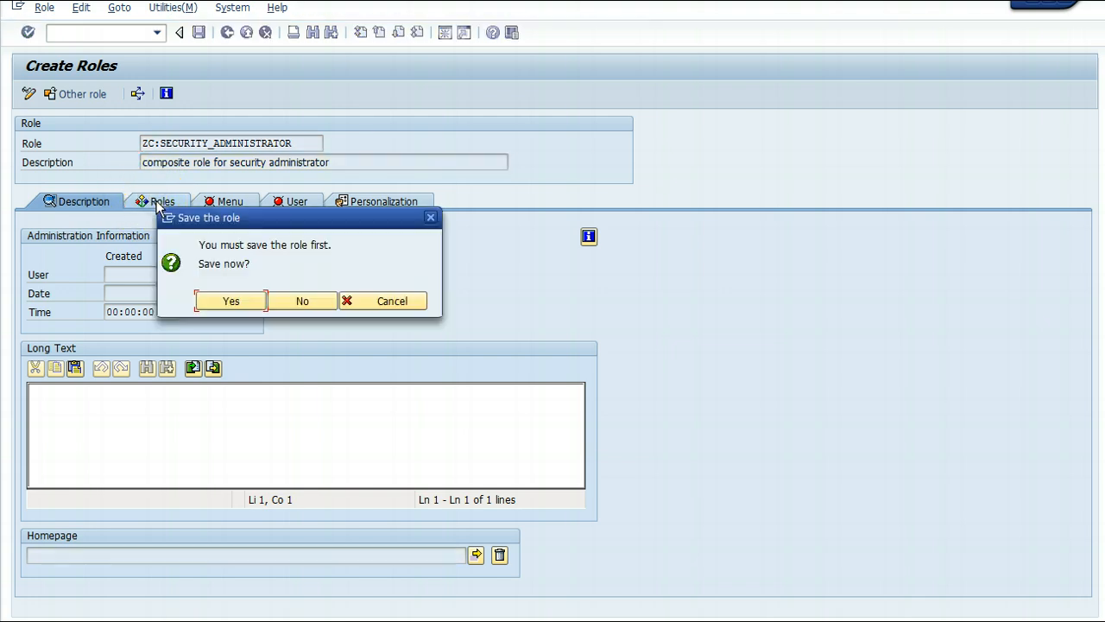
left_click(244, 301)
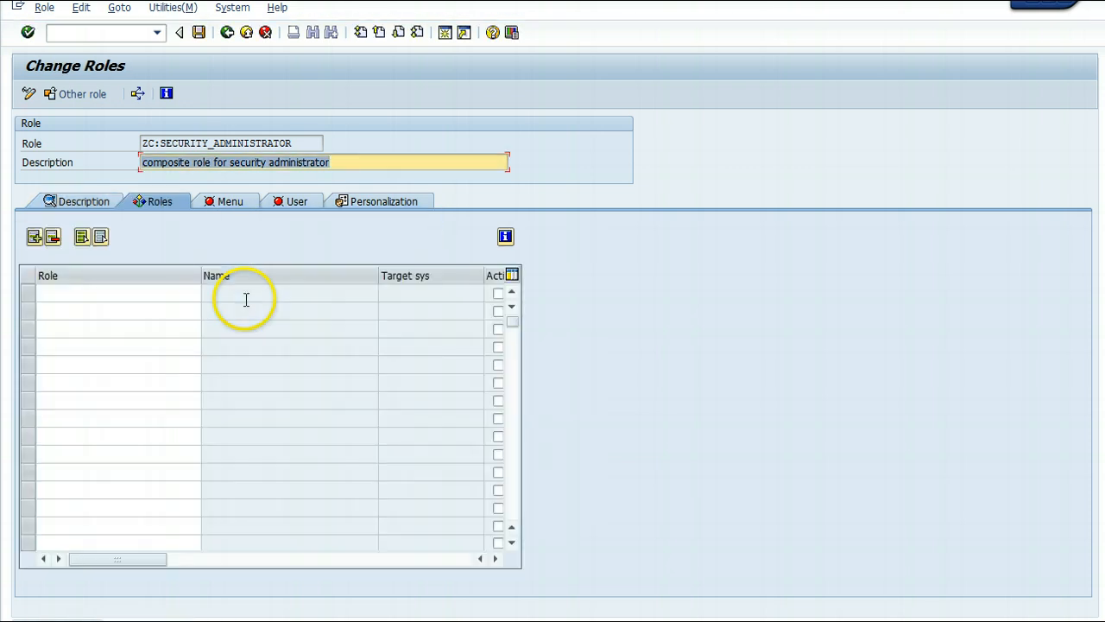
- Copy ZF:USER_ADMIN and ZD:SECURITY_COMMON from the Notepad note into the composite role's role list and try to save
left_click(138, 291)
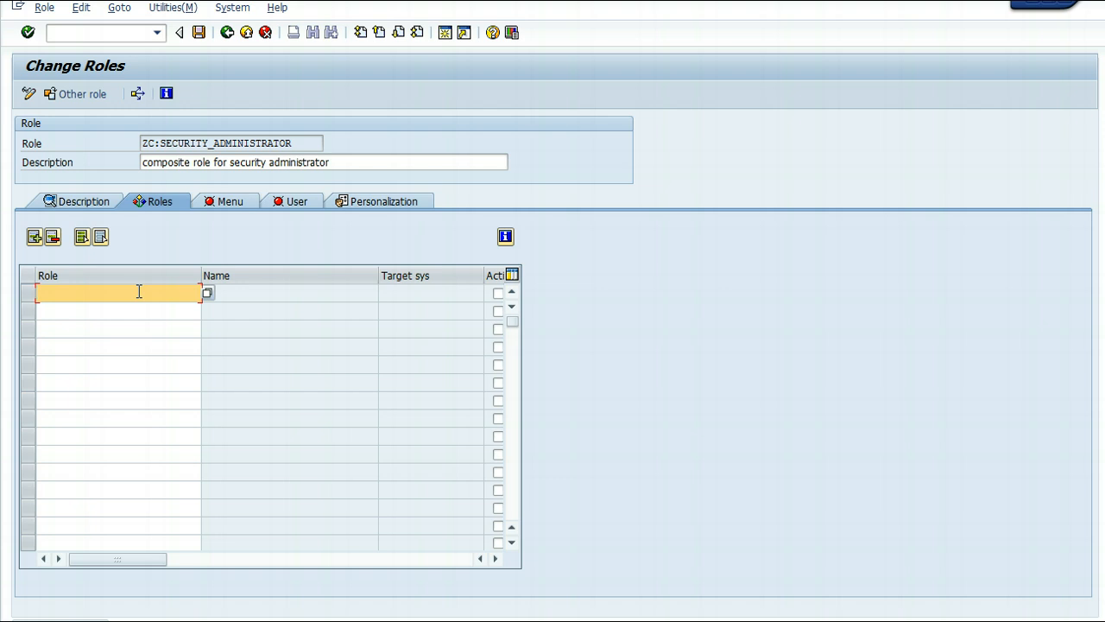
key("alt+Tab")
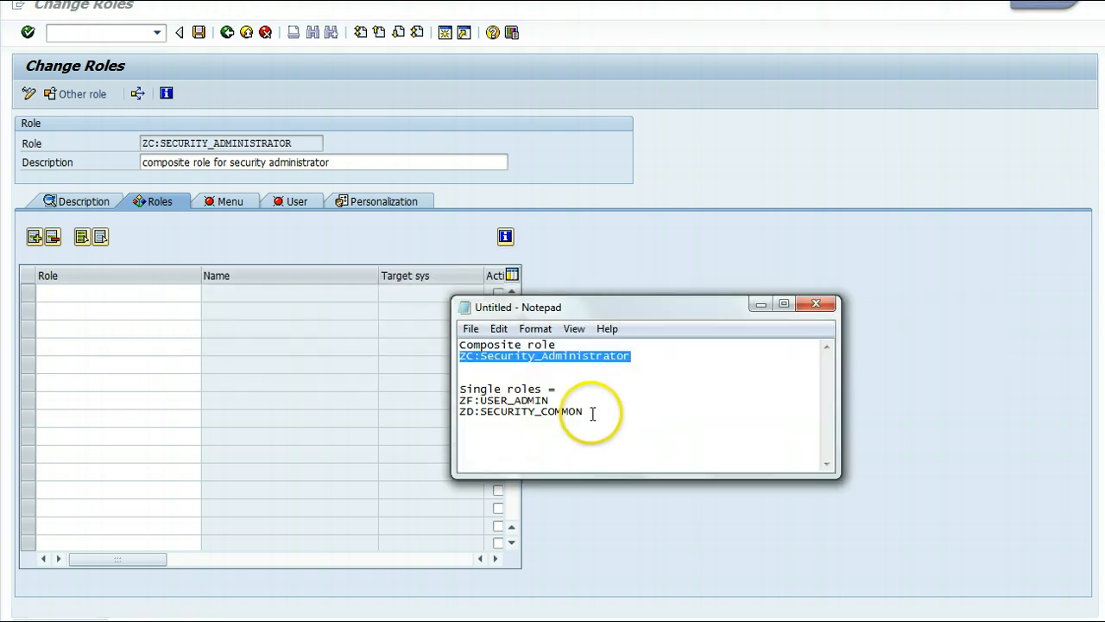
left_click_drag(588, 414, 454, 400)
key("ctrl+c")
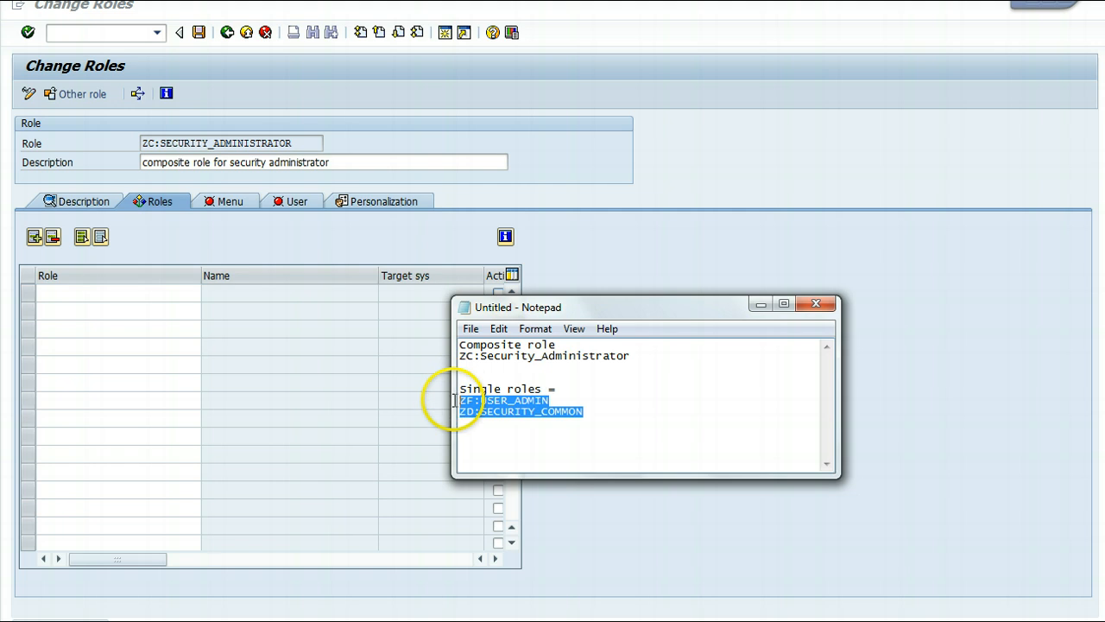
left_click(162, 301)
key("ctrl+v")
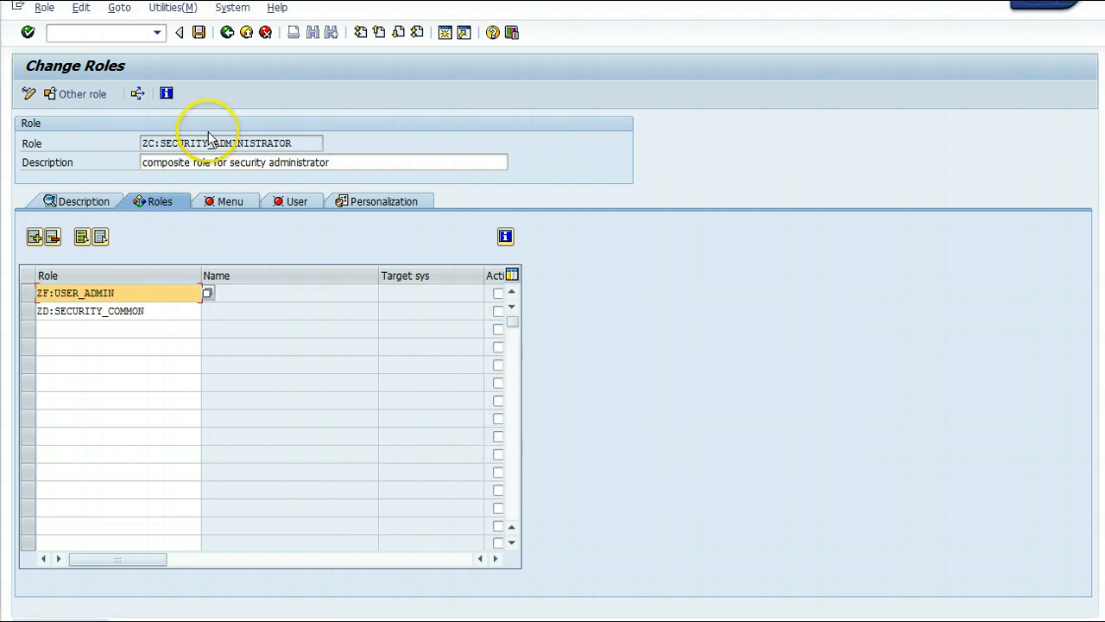
left_click(199, 37)
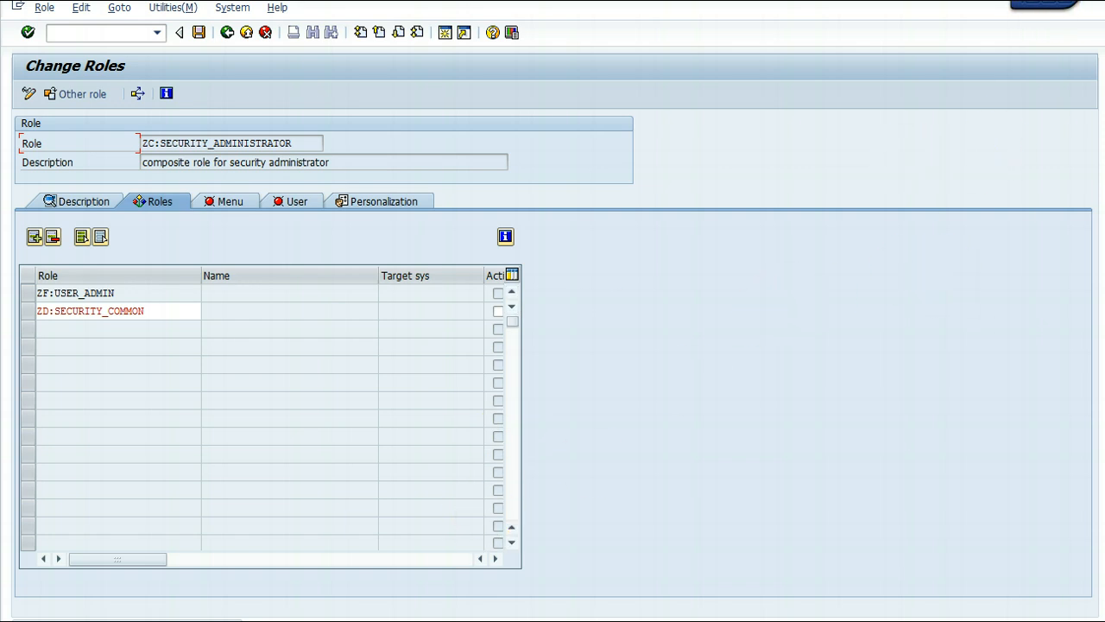
key("Return")
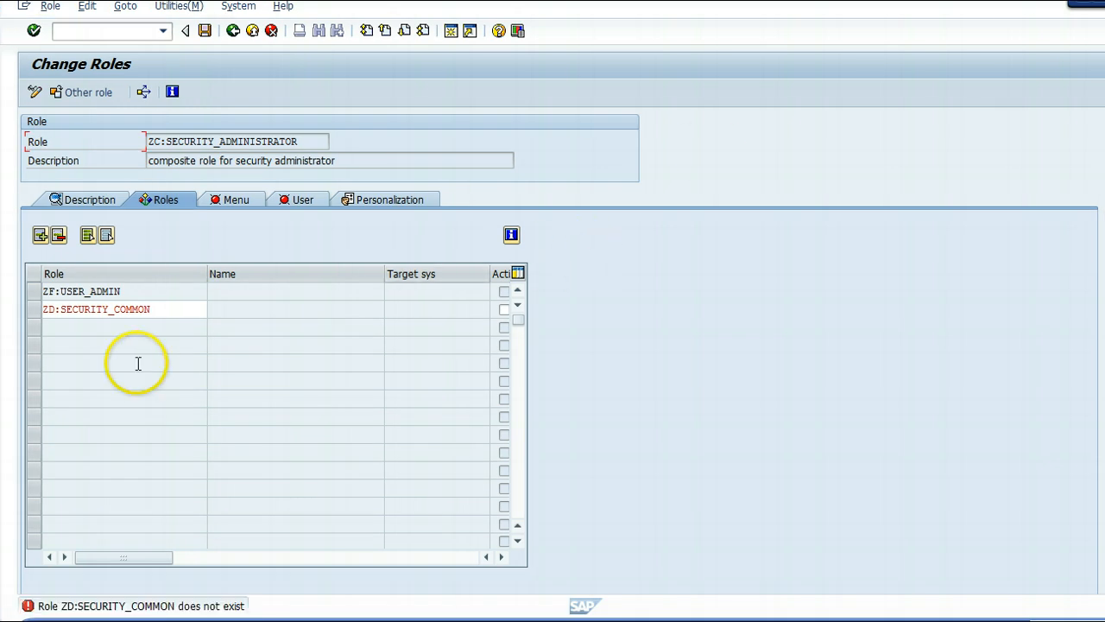
- Correct the second assigned role's name to ZD:COMMON and save the composite role
left_click(162, 312)
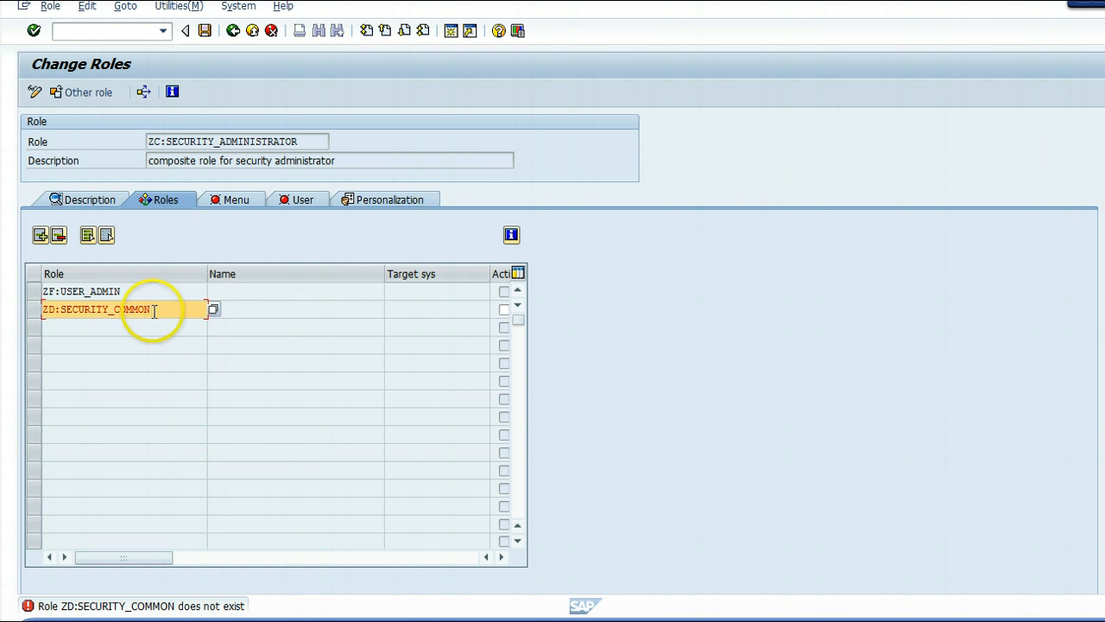
left_click(114, 309)
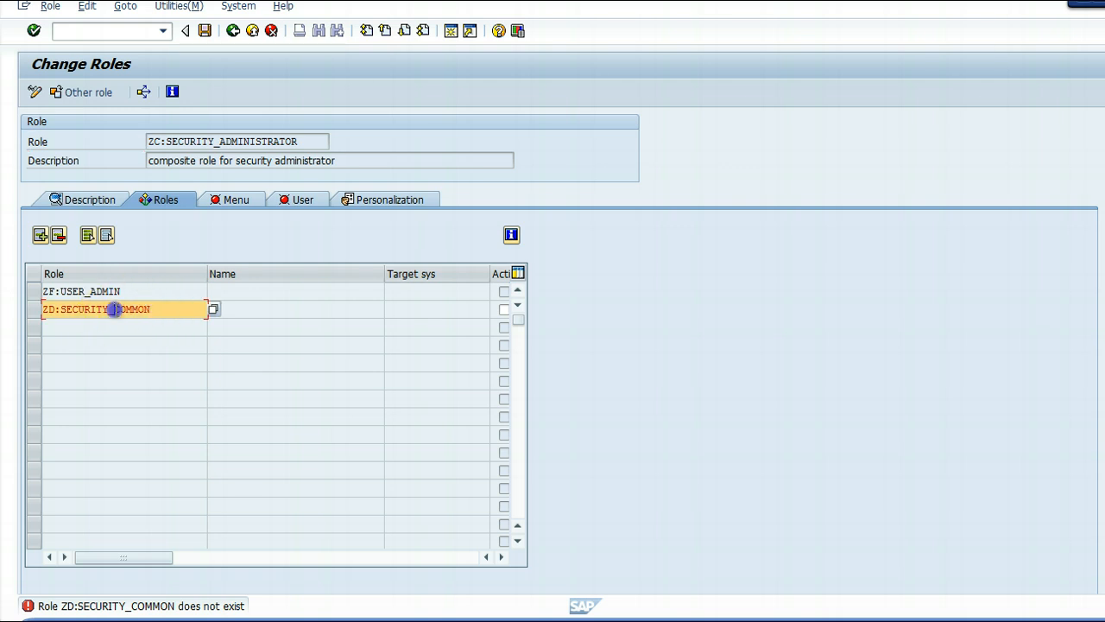
left_click_drag(115, 310, 63, 308)
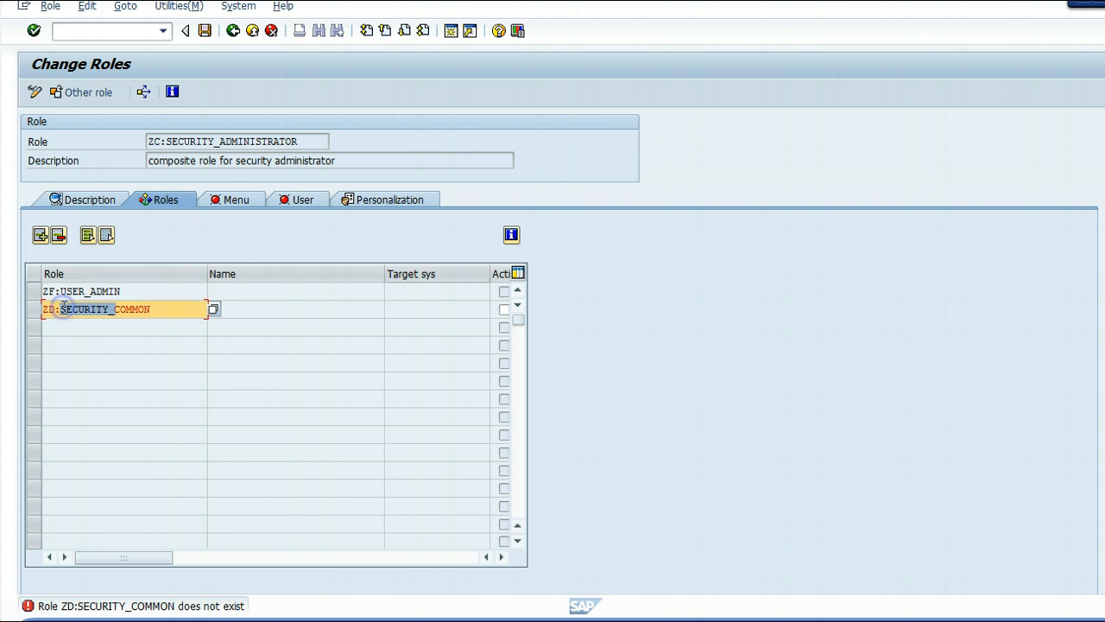
key("Delete")
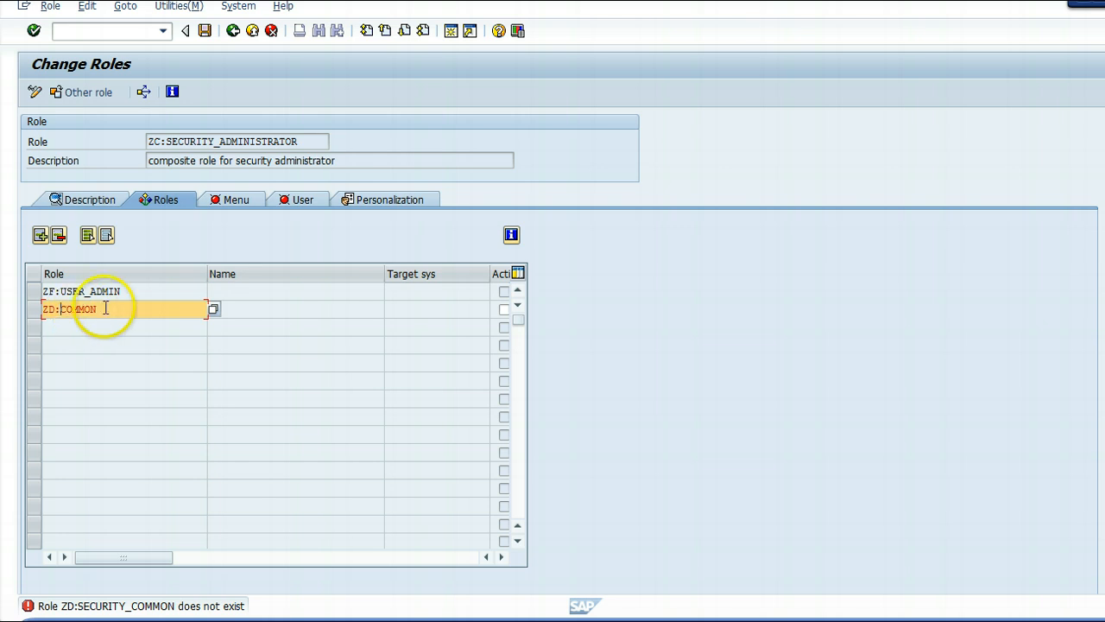
key("Return")
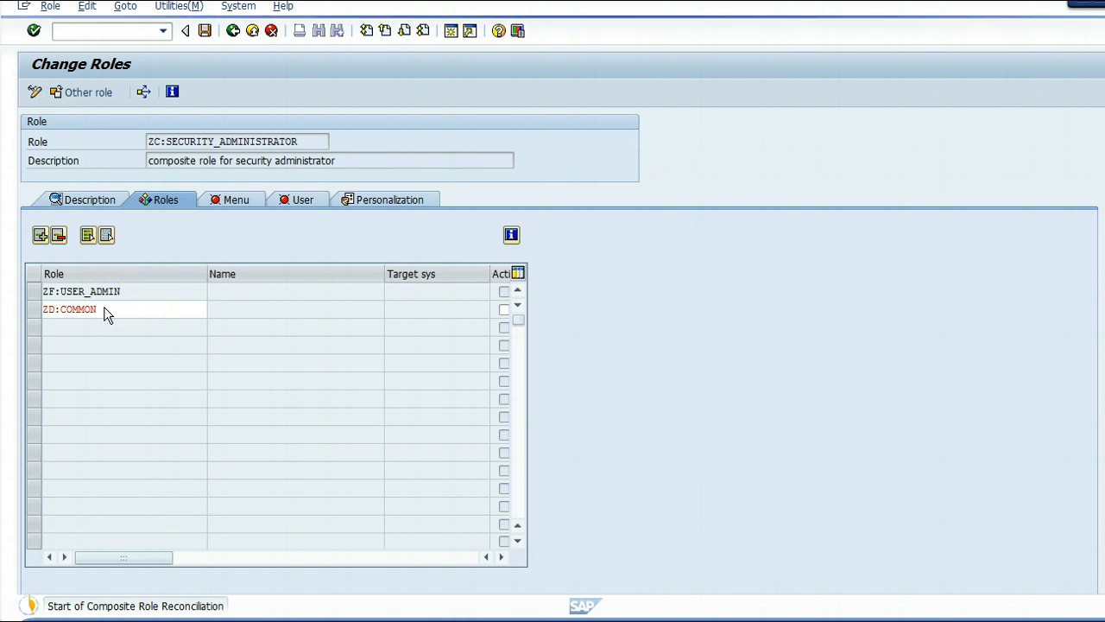
key("ctrl+s")
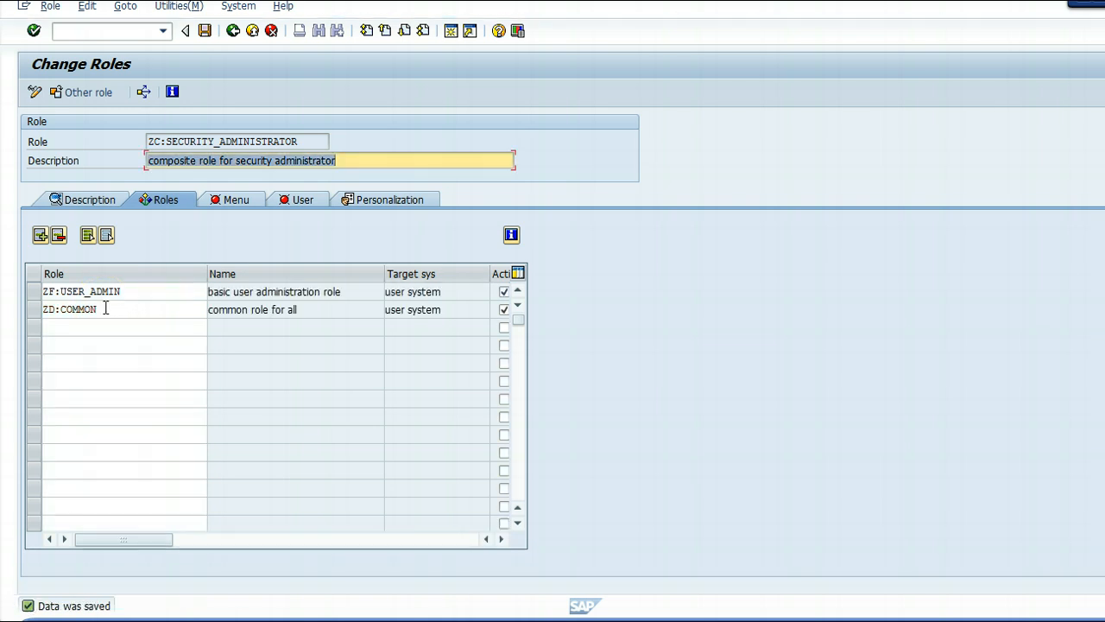
- Build the composite role's menu by reading in the menus of its assigned single roles
left_click(229, 200)
left_click(172, 200)
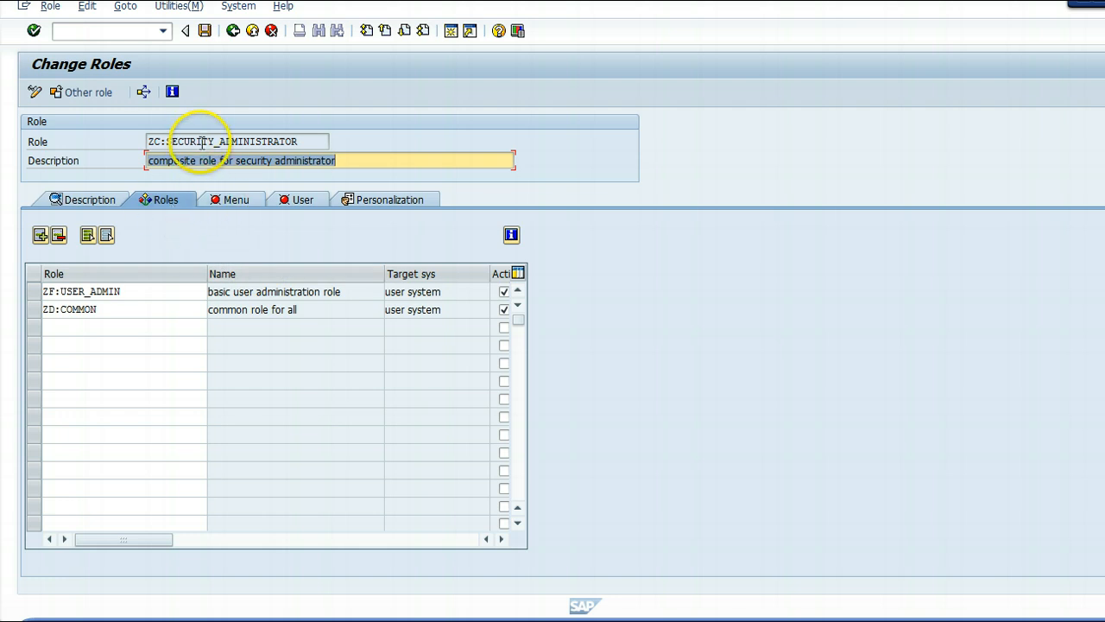
left_click(234, 202)
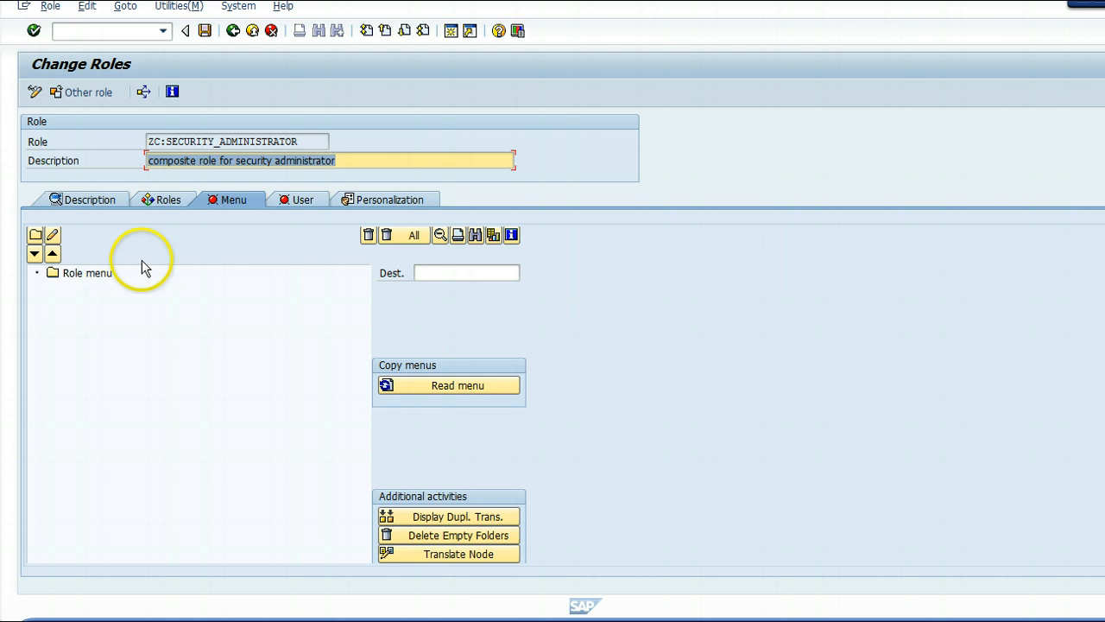
left_click(165, 202)
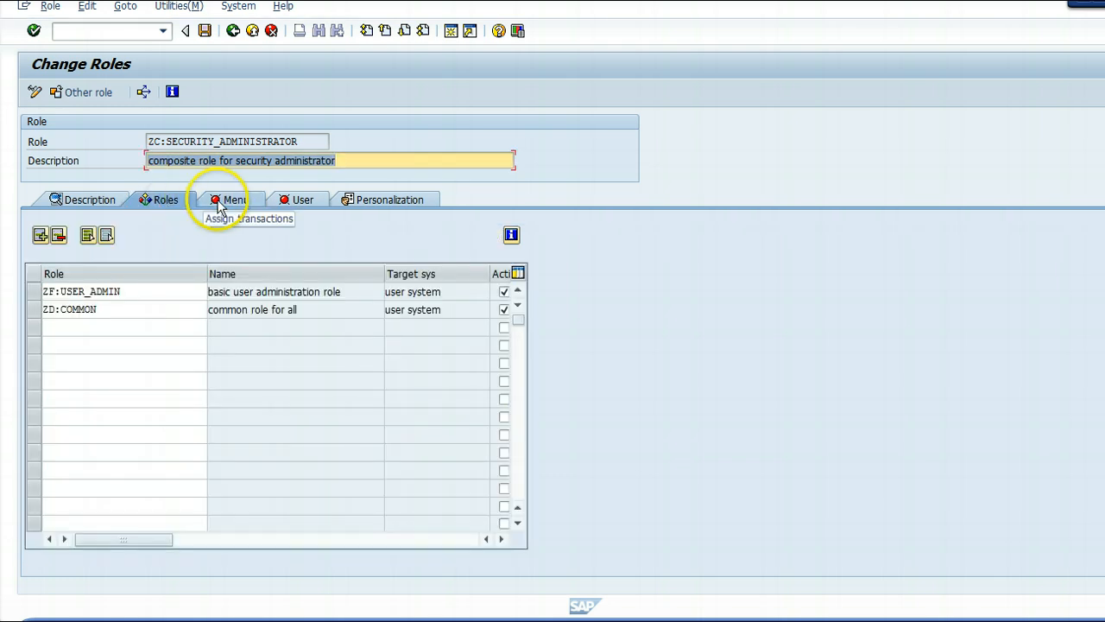
left_click(222, 203)
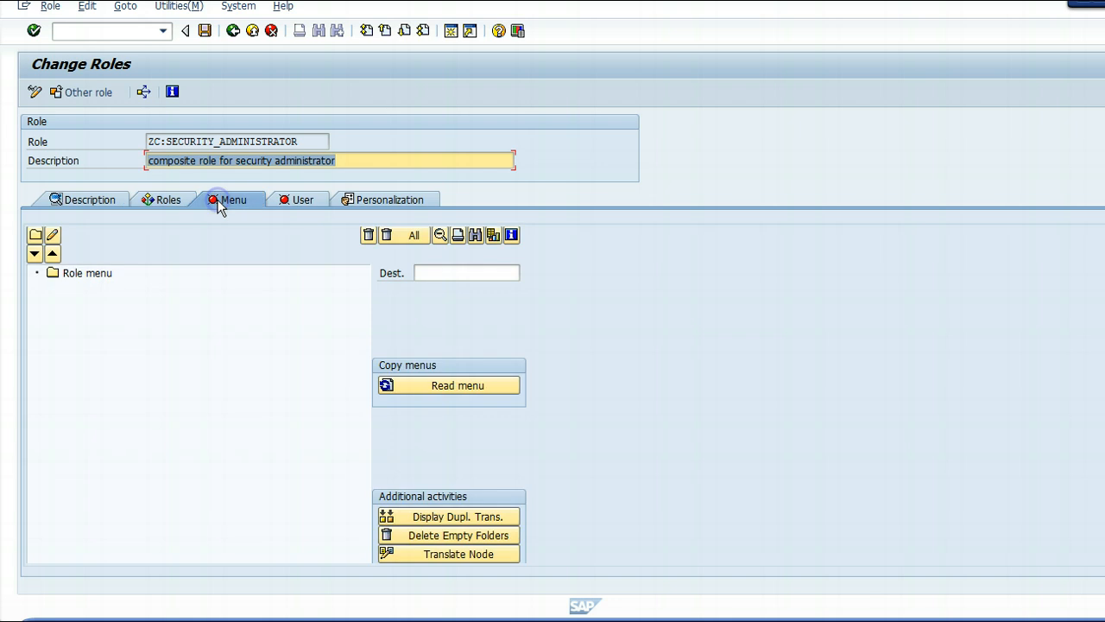
left_click(418, 391)
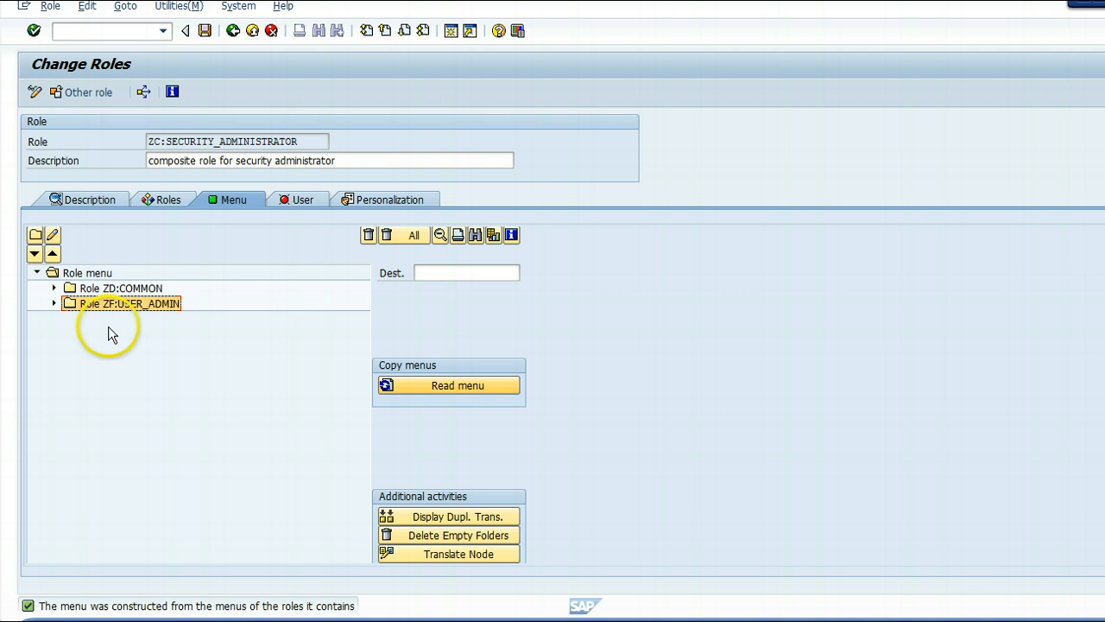
- Expand the ZF:USER_ADMIN and ZD:COMMON folders in the role menu, and save and leave the composite role
left_click(53, 303)
left_click(54, 288)
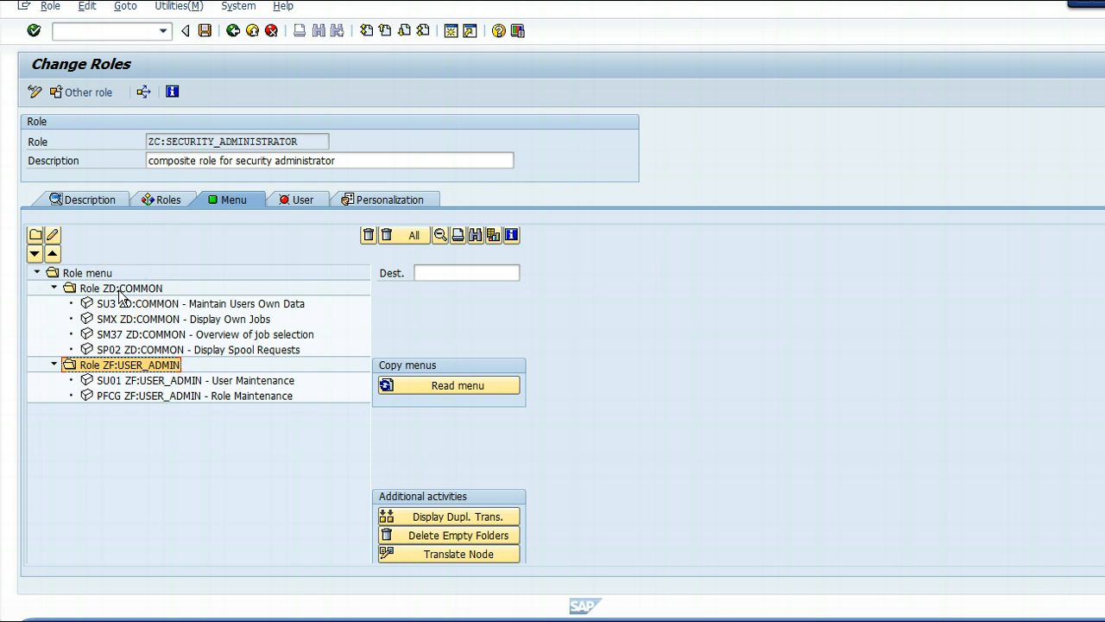
left_click(205, 32)
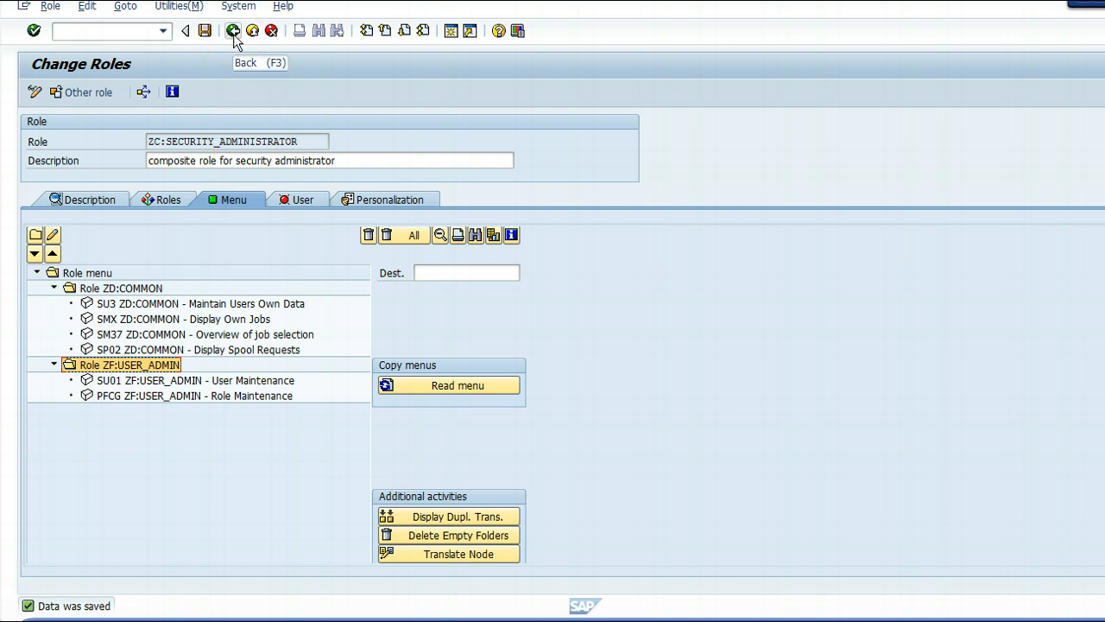
left_click(234, 36)
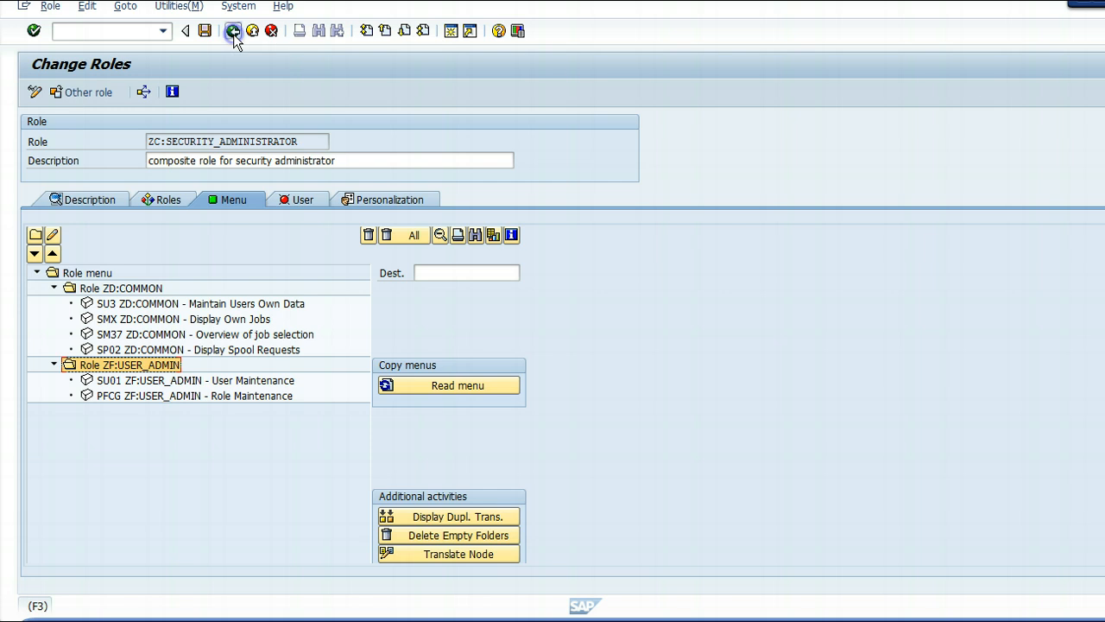